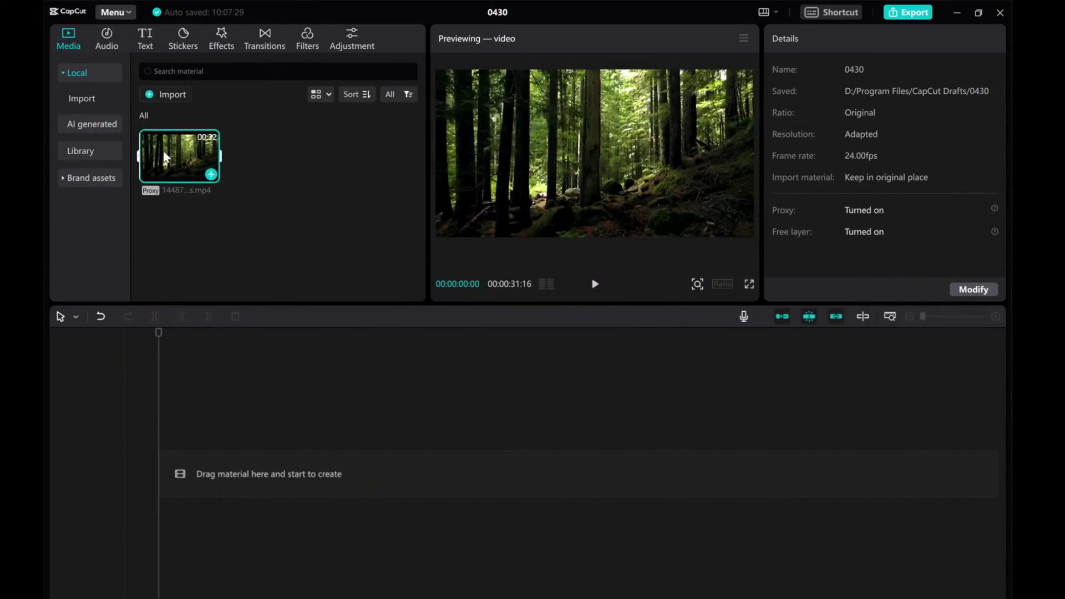
Drag the forest video clip from the Media panel onto the empty timeline
{"action": "left_click_drag", "start_coordinate": [164, 157], "coordinate": [167, 483]}
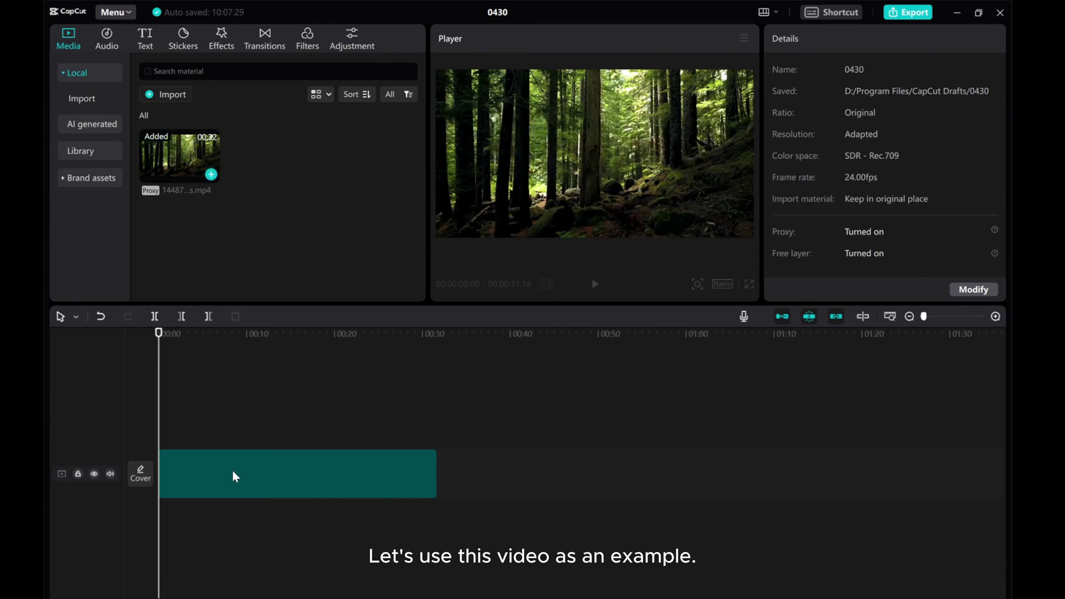
Add a default text layer, stretch it to the forest clip's length, and type 'Nature'
{"action": "left_click", "coordinate": [145, 40]}
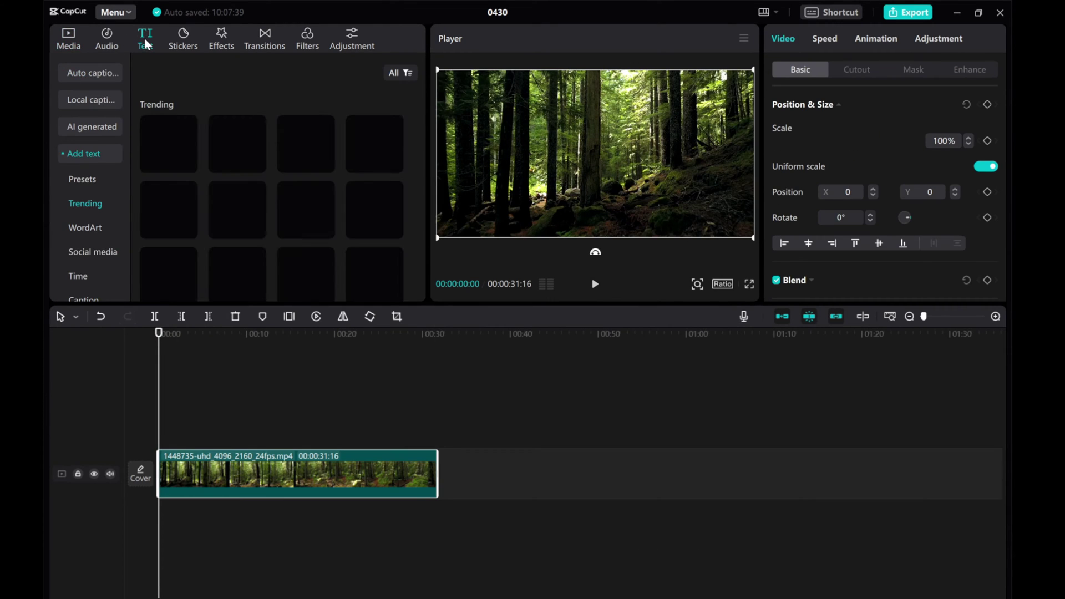
{"action": "left_click", "coordinate": [189, 164]}
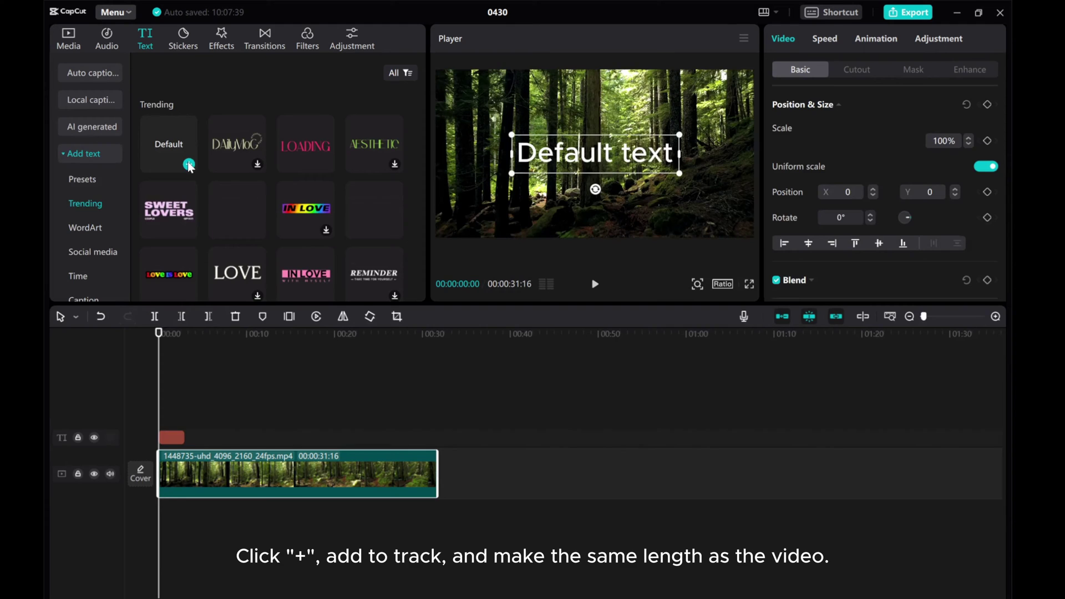
{"action": "left_click_drag", "start_coordinate": [184, 438], "coordinate": [432, 447]}
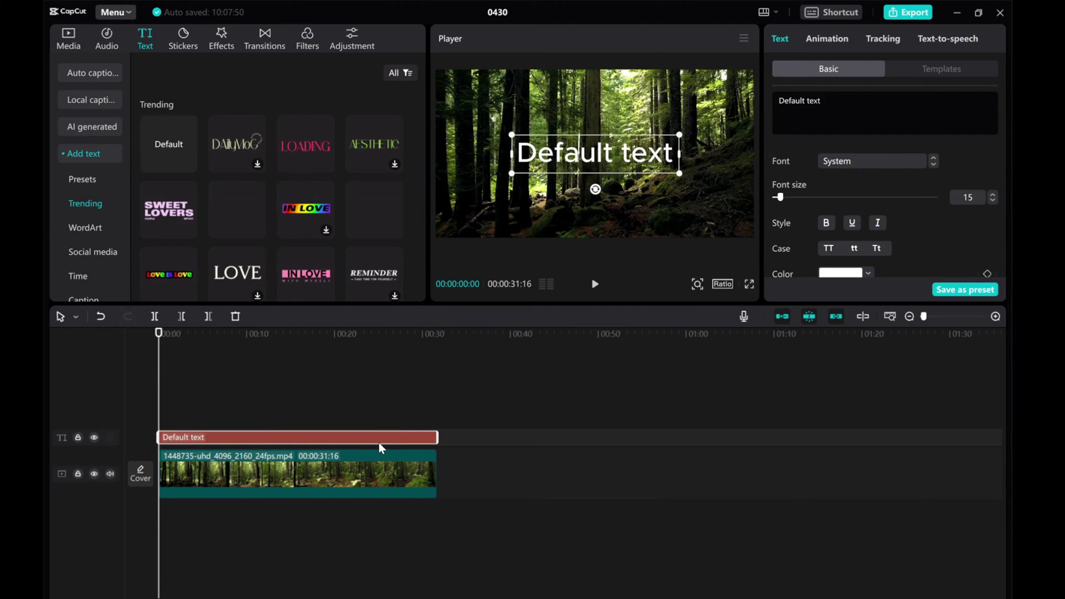
{"action": "left_click_drag", "start_coordinate": [849, 106], "coordinate": [789, 101]}
{"action": "key", "text": "ctrl+a"}
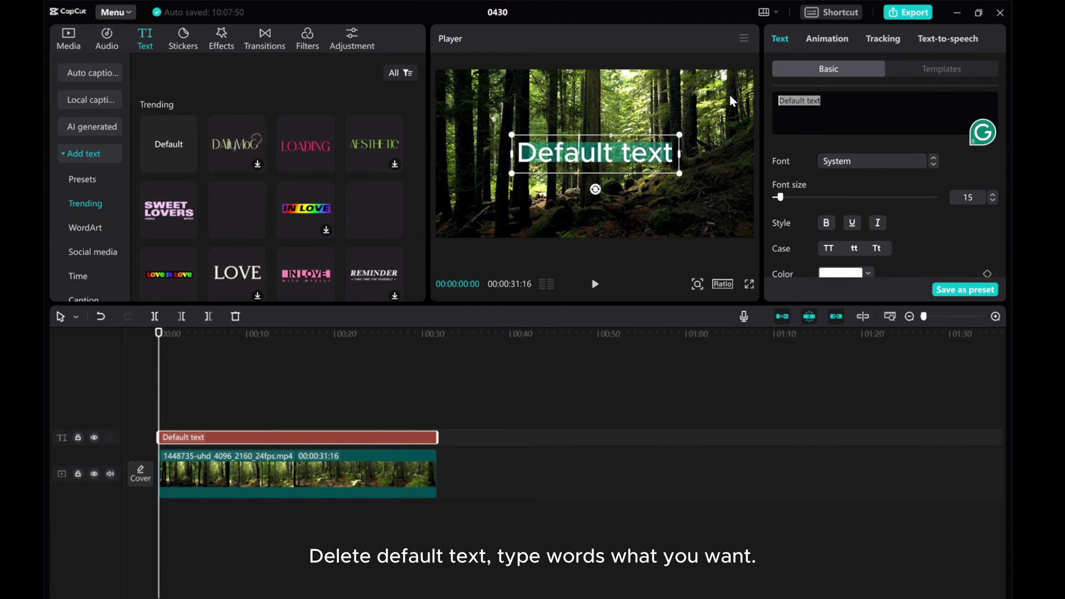
{"action": "type", "text": "Nature"}
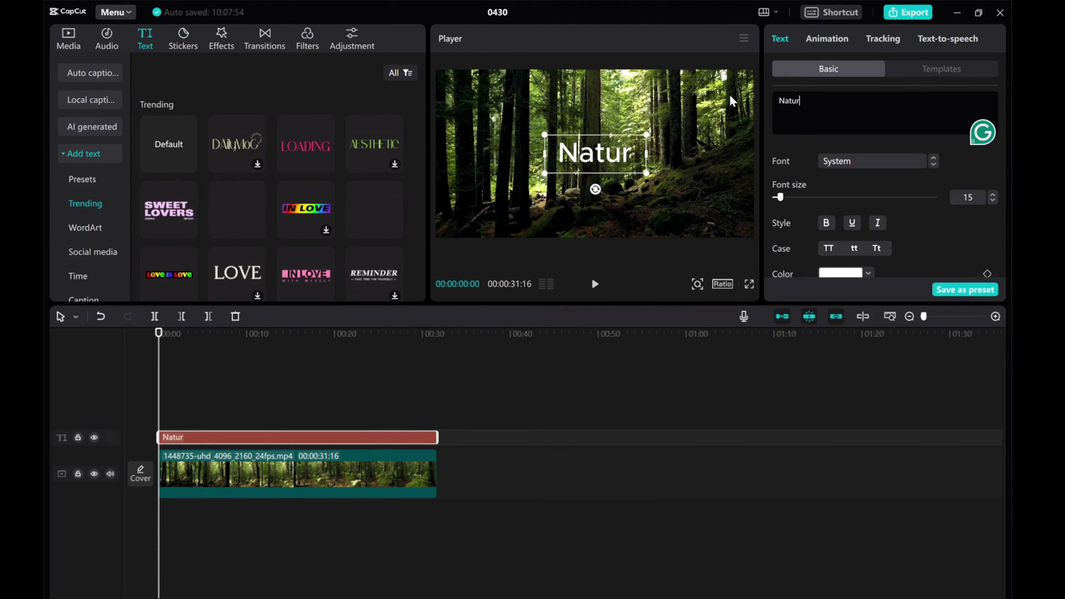
Set the title font to AW Chubby at size 40
{"action": "left_click", "coordinate": [863, 160]}
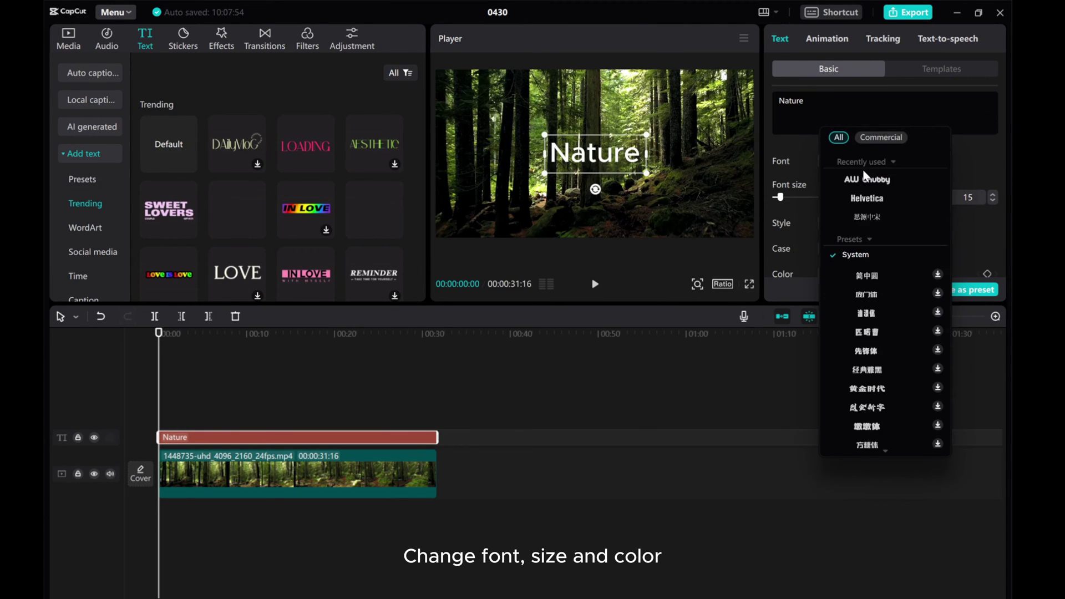
{"action": "left_click", "coordinate": [864, 178]}
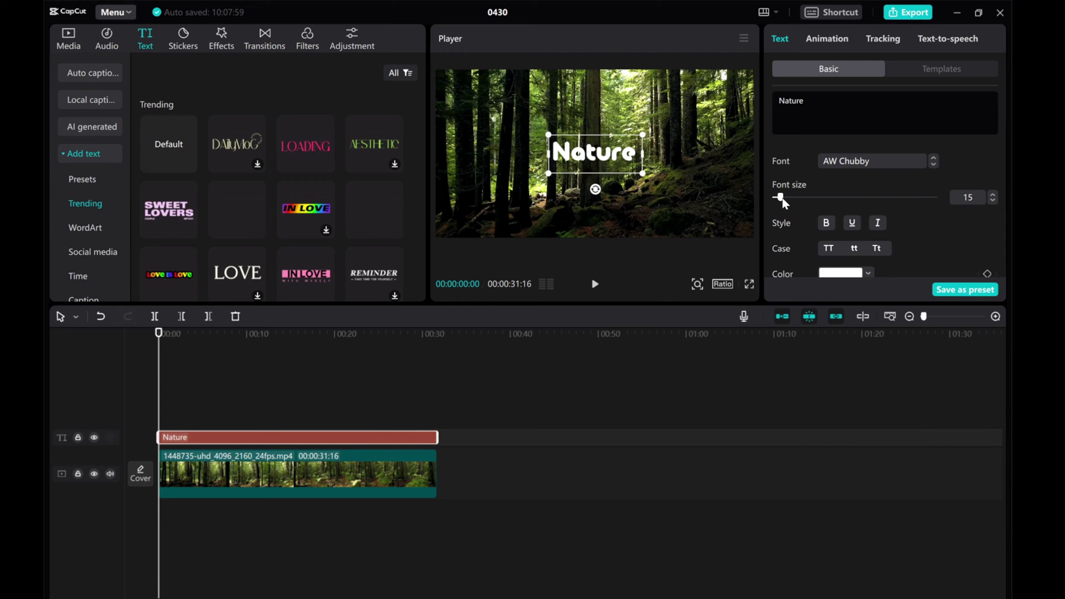
{"action": "left_click_drag", "start_coordinate": [781, 198], "coordinate": [795, 198]}
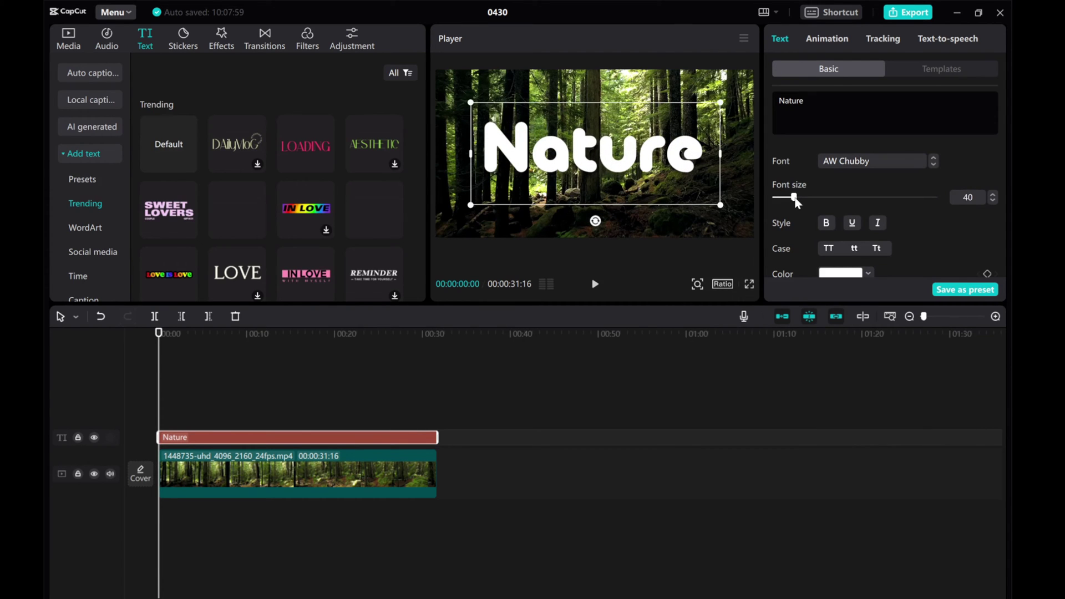
Colour the Nature title dark red (B71C1C)
{"action": "scroll", "coordinate": [827, 187], "scroll_direction": "down", "scroll_amount": 3}
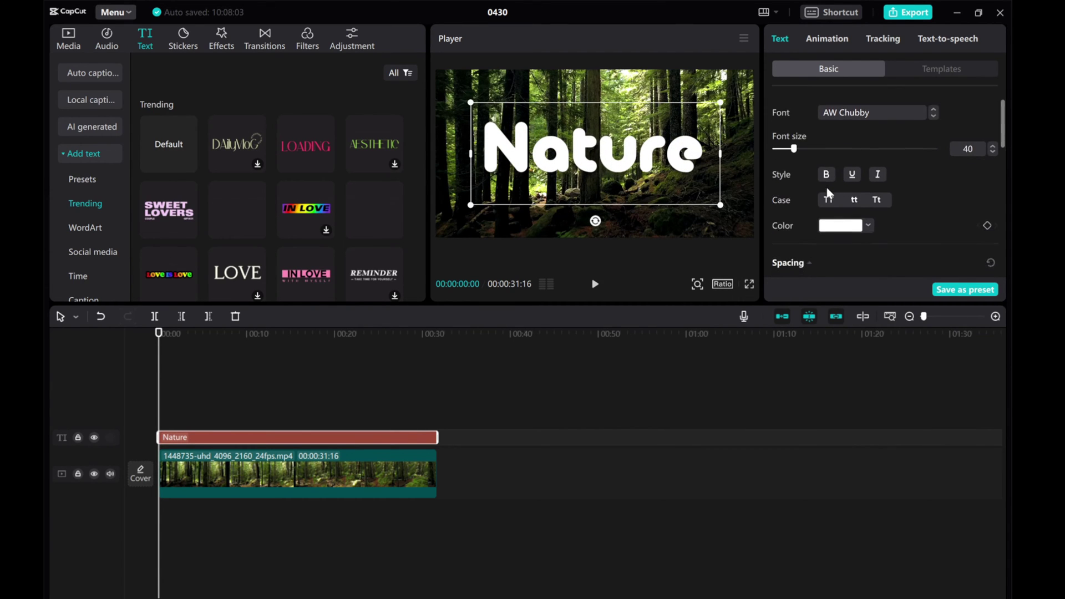
{"action": "left_click", "coordinate": [836, 179]}
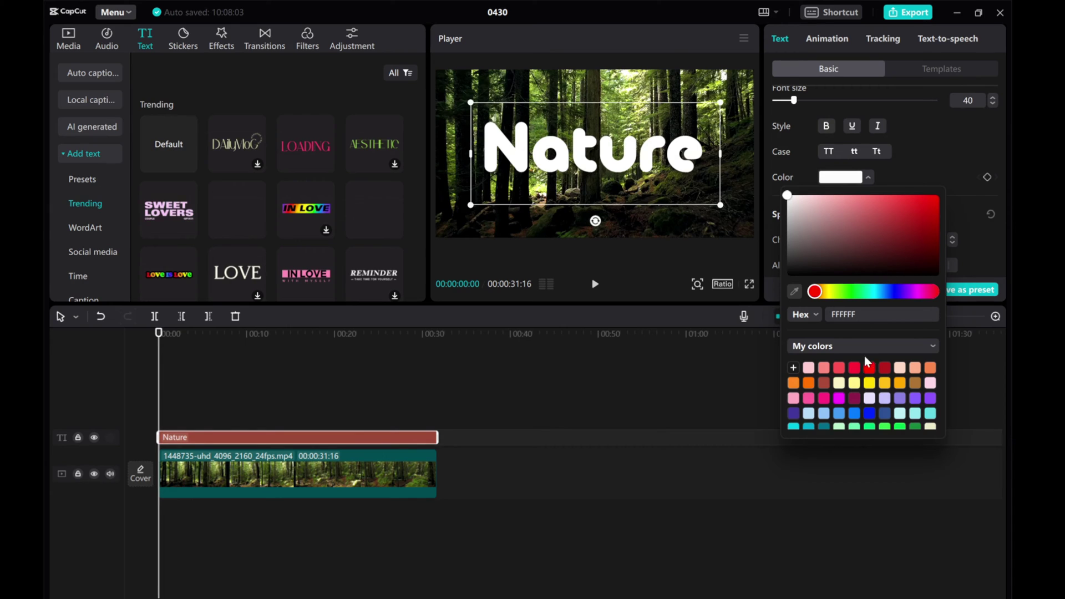
{"action": "left_click", "coordinate": [870, 369]}
{"action": "left_click", "coordinate": [888, 370]}
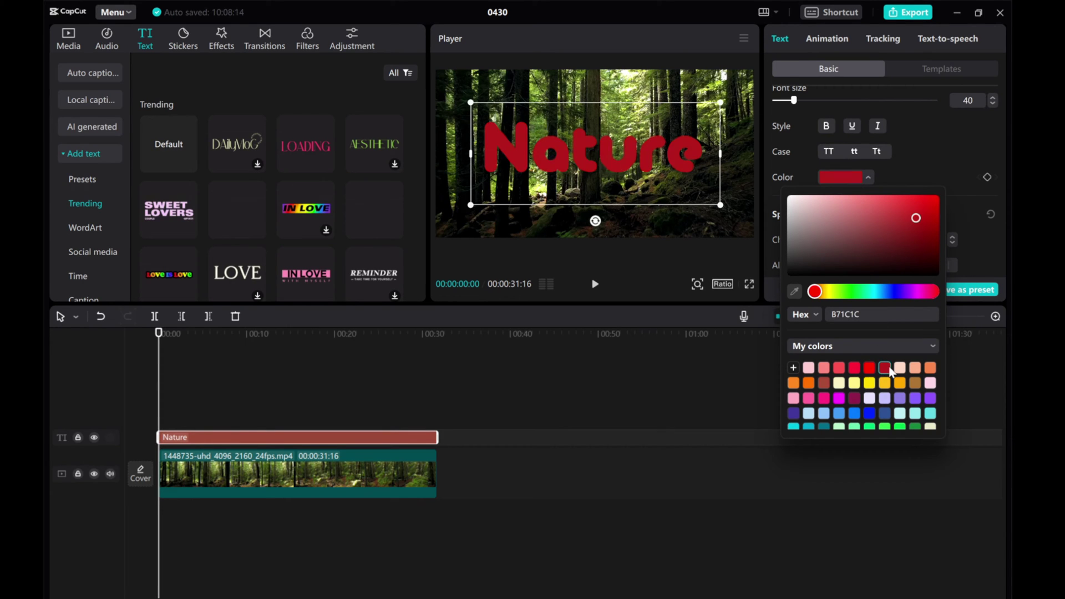
{"action": "left_click", "coordinate": [191, 438]}
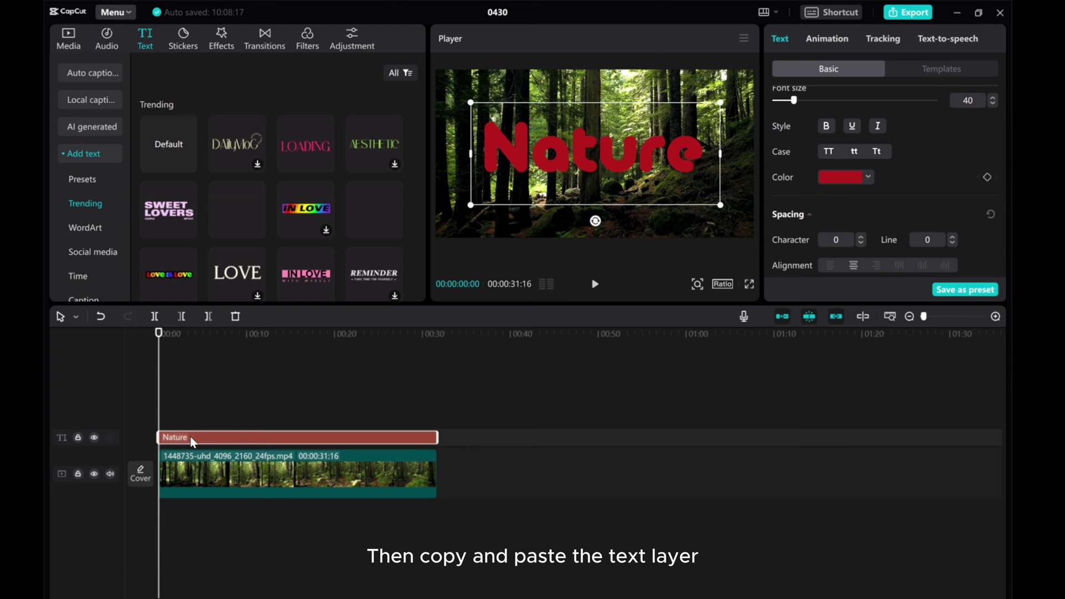
Copy the Nature text clip and paste a duplicate on a new track above
{"action": "right_click", "coordinate": [191, 437]}
{"action": "left_click", "coordinate": [213, 391]}
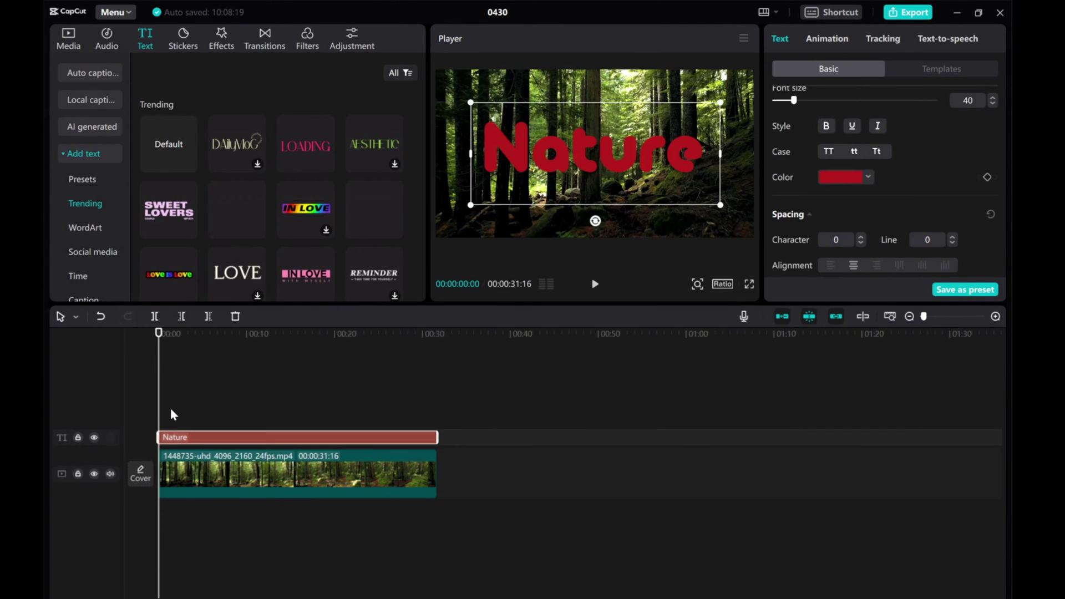
{"action": "right_click", "coordinate": [171, 408]}
{"action": "left_click", "coordinate": [181, 418]}
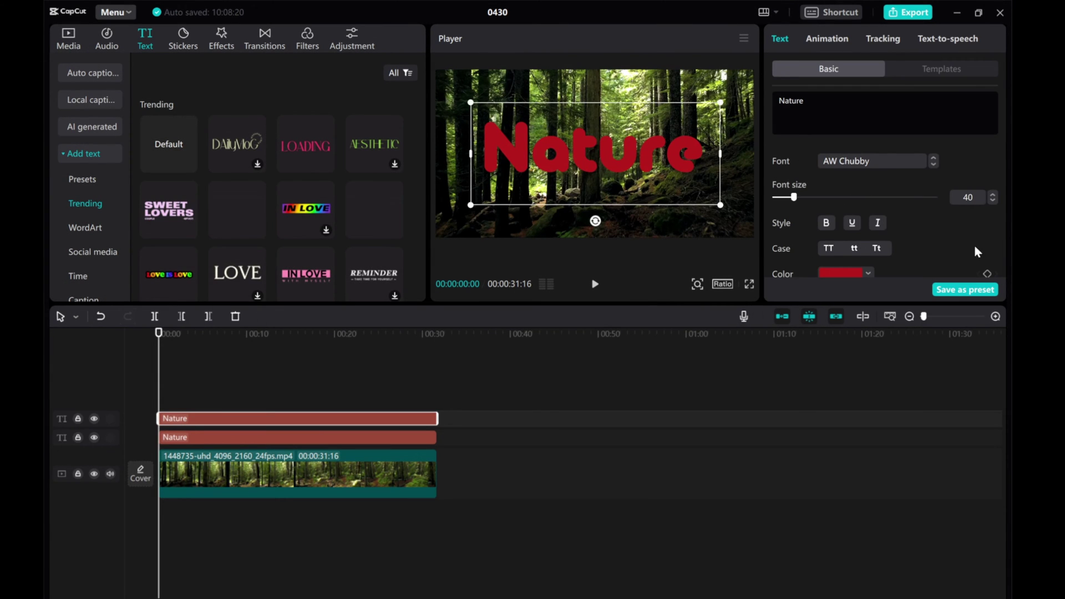
Recolour the duplicate title white (FBF8F8) and convert it into a compound clip
{"action": "scroll", "coordinate": [851, 235], "scroll_direction": "down", "scroll_amount": 1}
{"action": "left_click", "coordinate": [841, 224]}
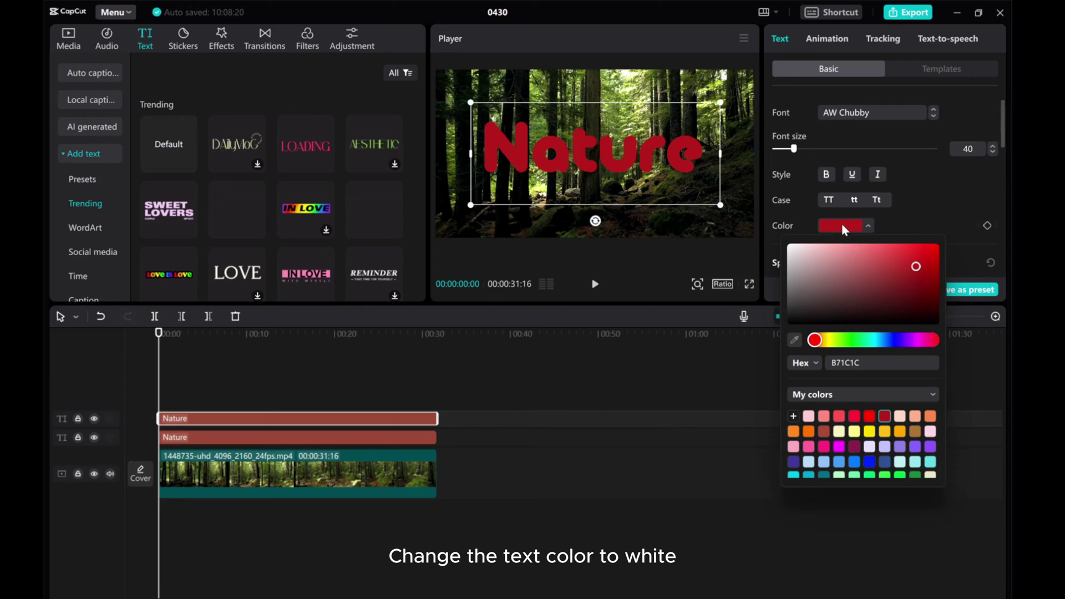
{"action": "left_click", "coordinate": [789, 245]}
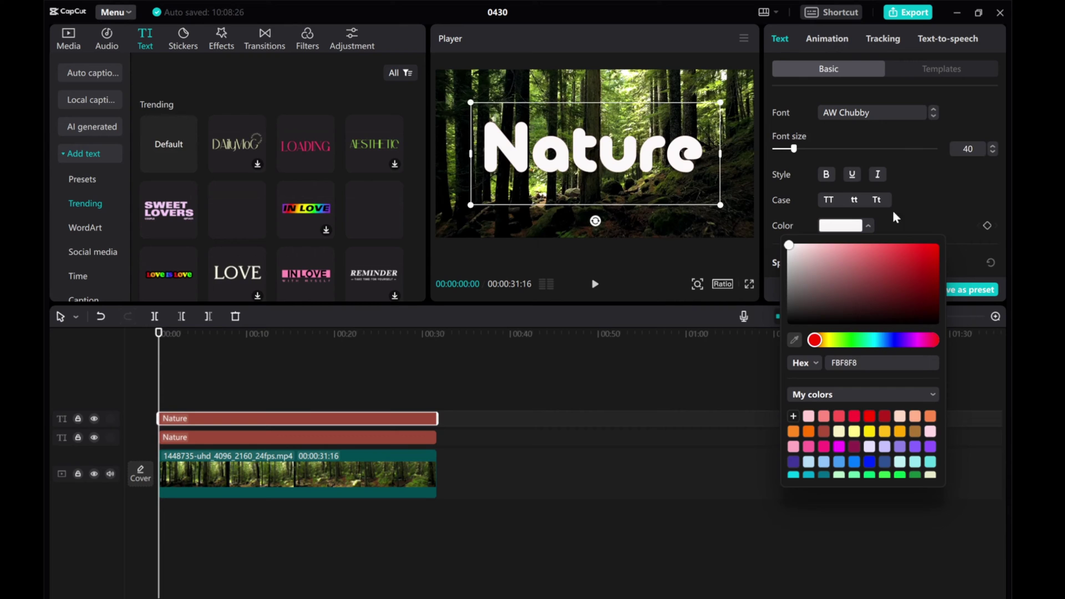
{"action": "left_click", "coordinate": [908, 202]}
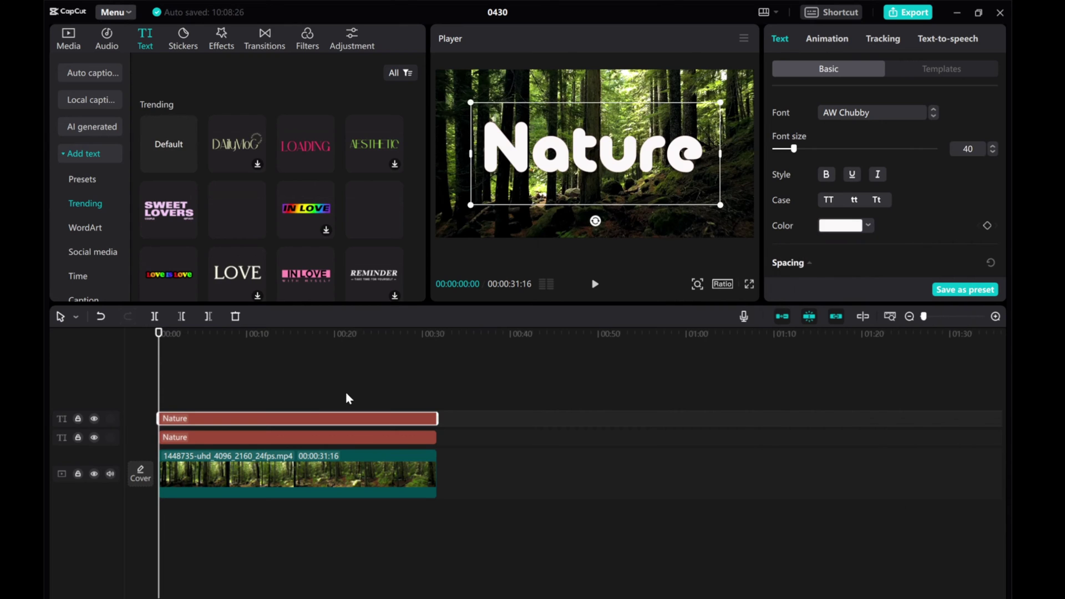
{"action": "right_click", "coordinate": [309, 420]}
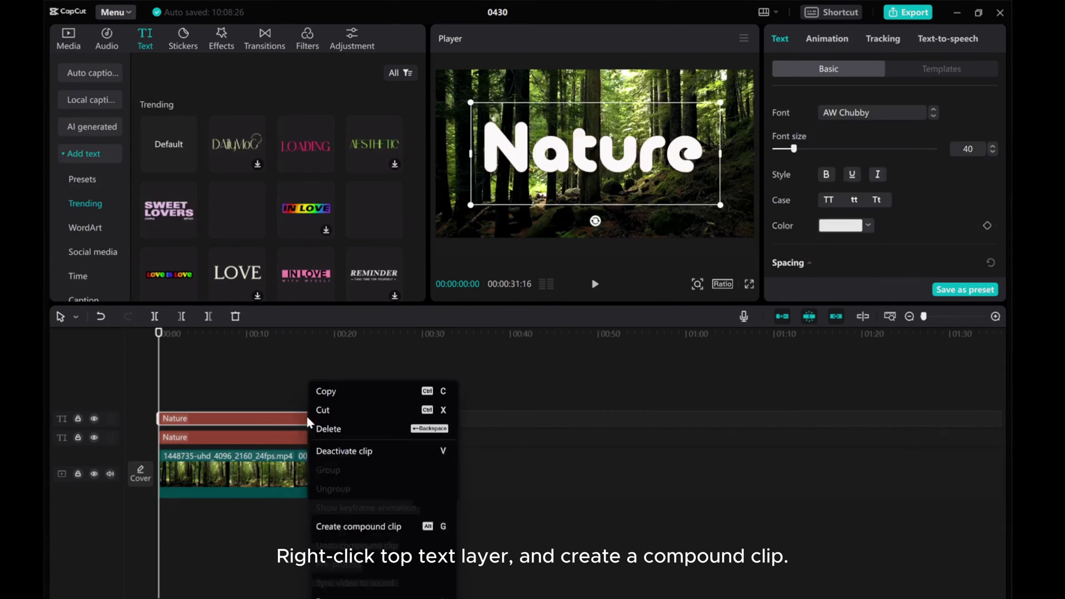
{"action": "left_click", "coordinate": [335, 527]}
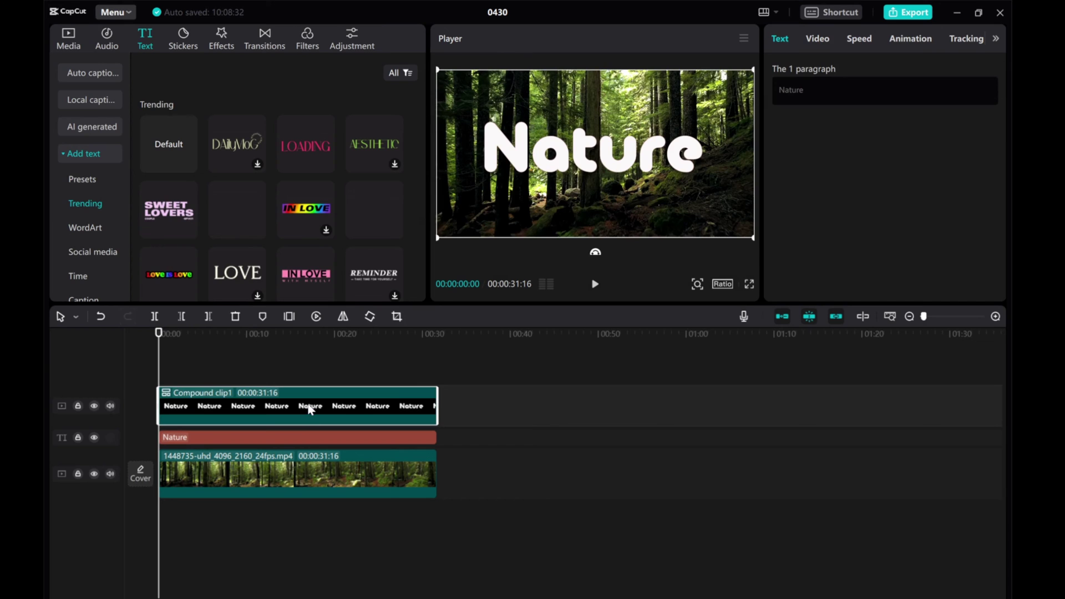
Apply a Mirror mask to the compound clip, rotated to -44° with feather 2
{"action": "left_click", "coordinate": [814, 39]}
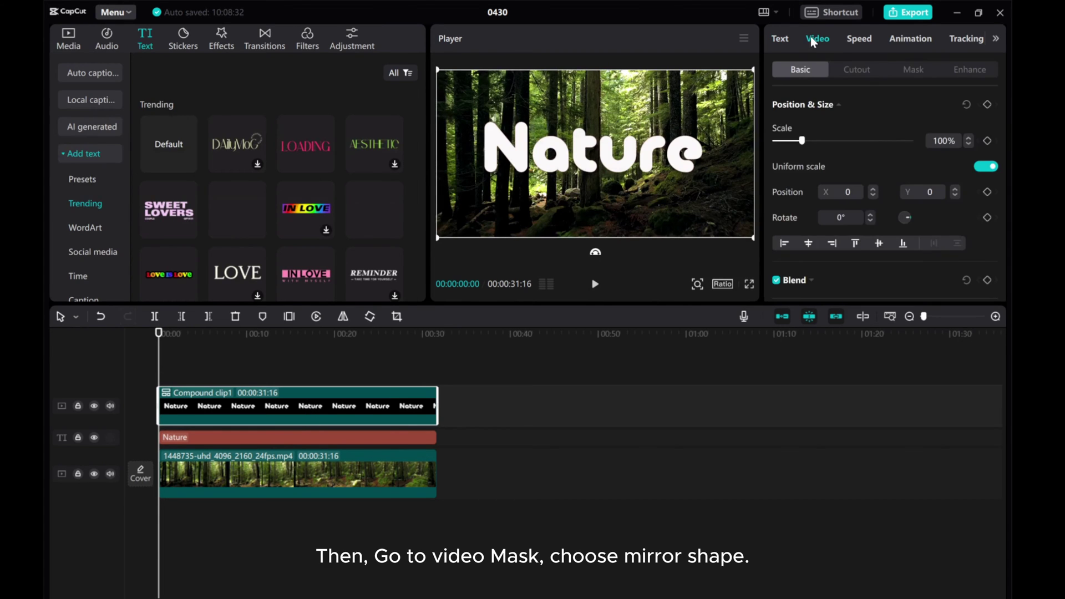
{"action": "left_click", "coordinate": [916, 69]}
{"action": "left_click", "coordinate": [898, 152]}
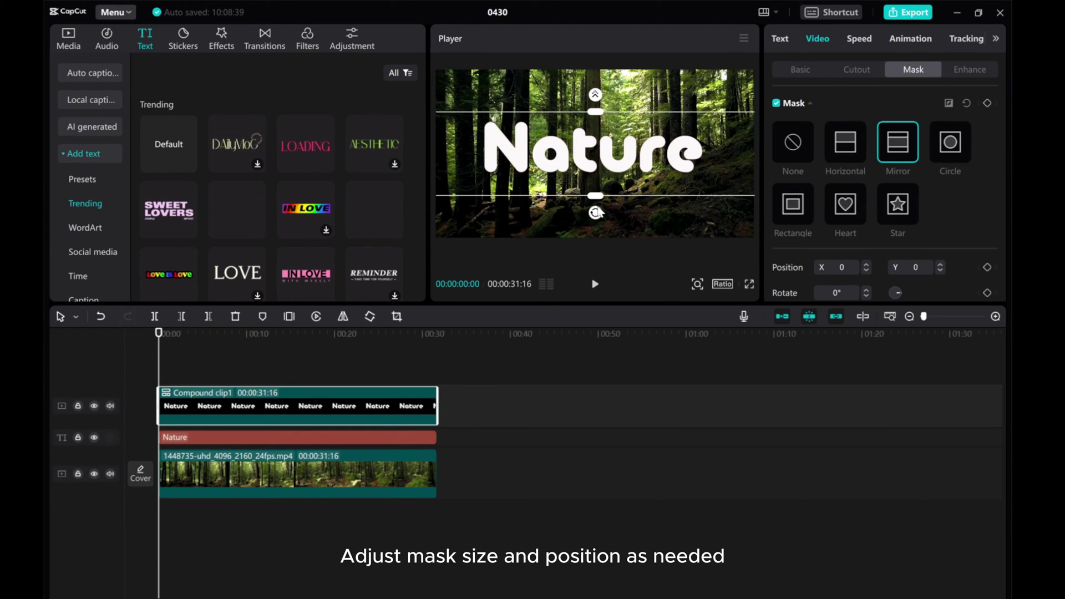
{"action": "left_click_drag", "start_coordinate": [598, 217], "coordinate": [524, 119]}
{"action": "scroll", "coordinate": [873, 257], "scroll_direction": "down", "scroll_amount": 3}
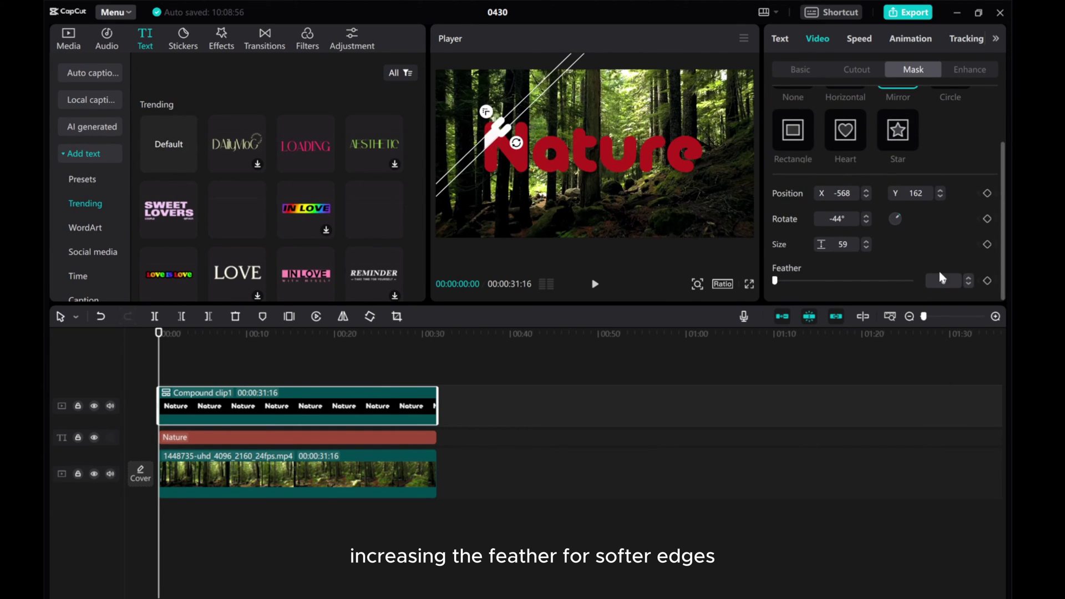
{"action": "left_click", "coordinate": [970, 280]}
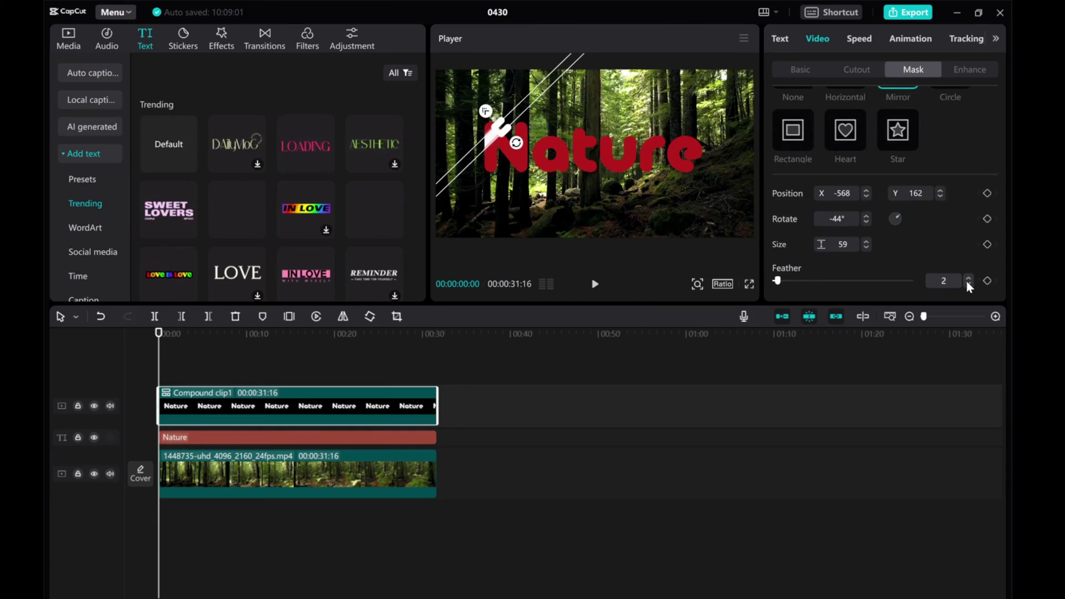
Keyframe the mask band from position -652/241 at the start to 457/-281 at 6 s
{"action": "left_click_drag", "start_coordinate": [520, 113], "coordinate": [505, 104]}
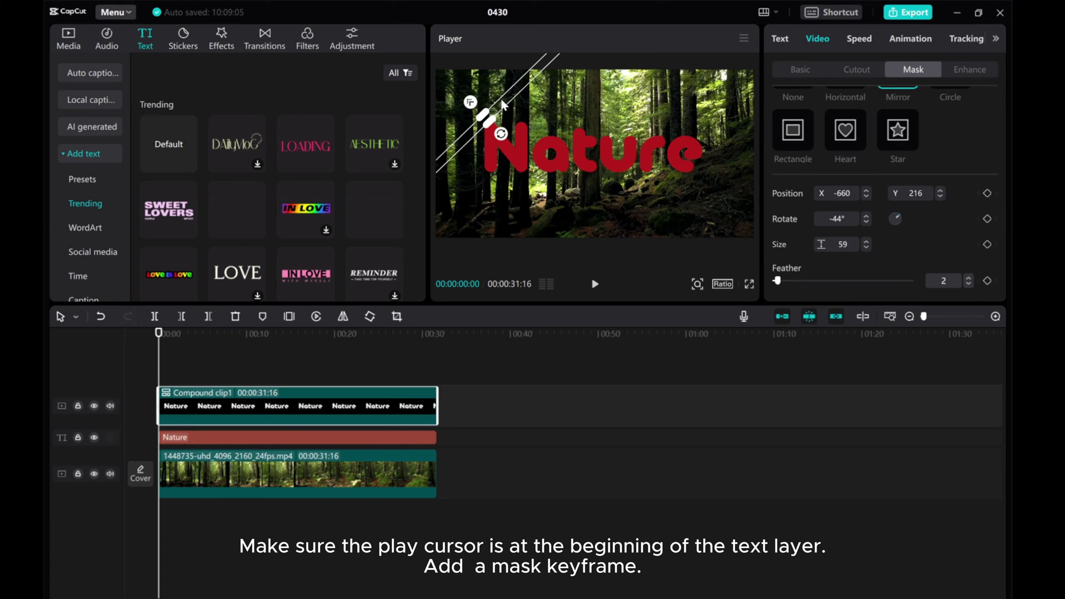
{"action": "key", "text": "ctrl+z"}
{"action": "left_click", "coordinate": [988, 103]}
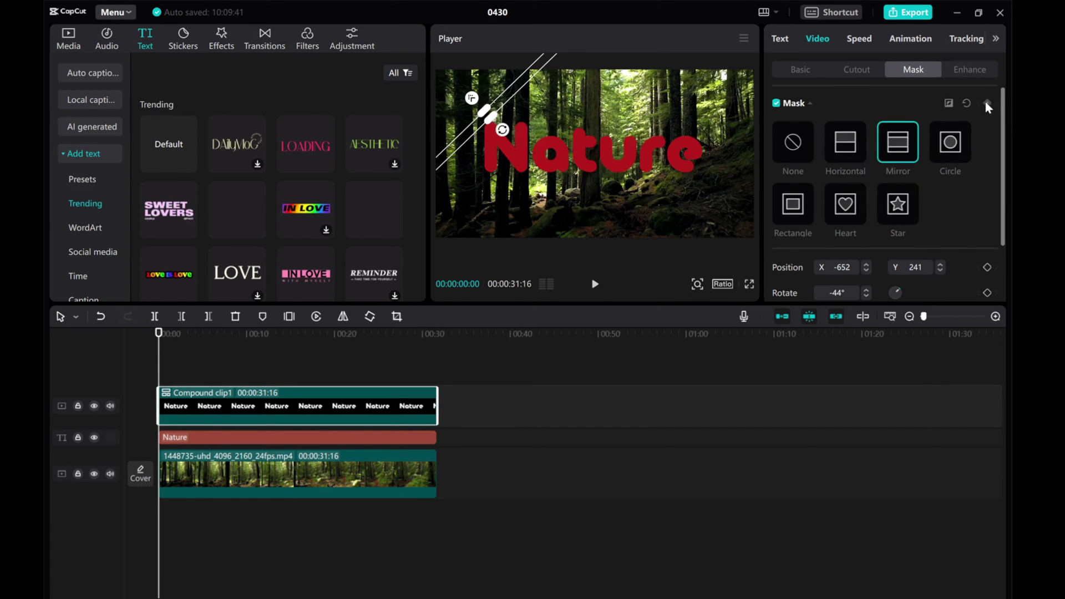
{"action": "left_click_drag", "start_coordinate": [161, 382], "coordinate": [188, 382]}
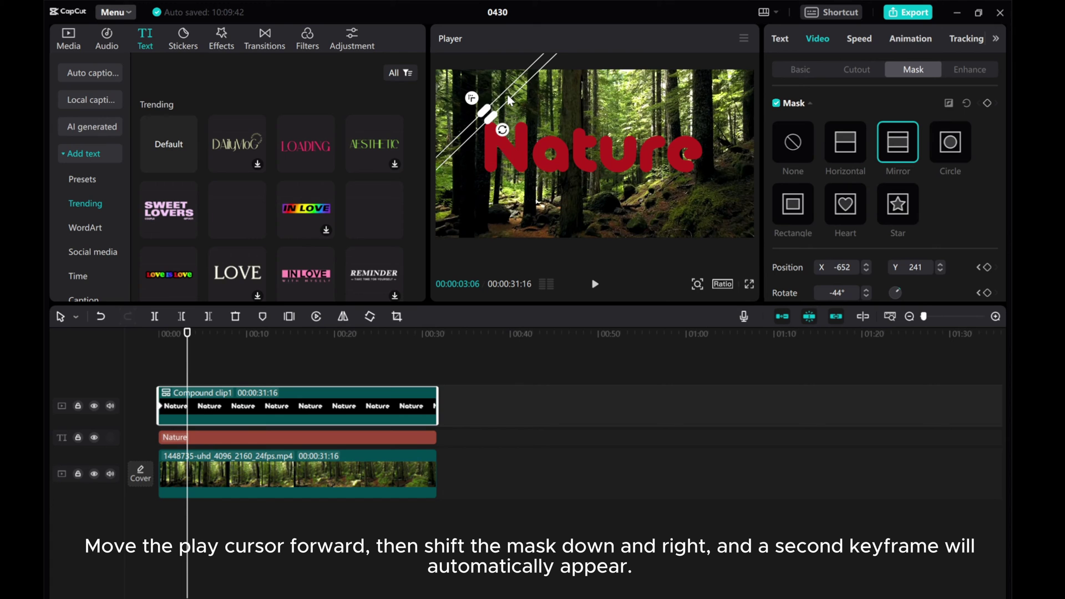
{"action": "left_click_drag", "start_coordinate": [507, 94], "coordinate": [692, 187]}
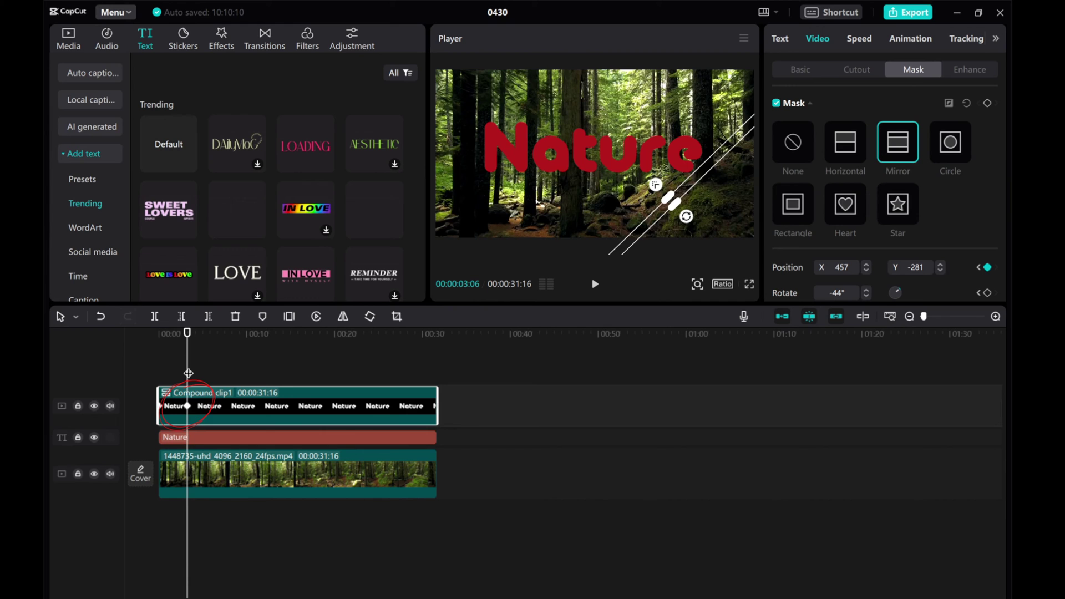
{"action": "left_click_drag", "start_coordinate": [188, 373], "coordinate": [216, 377]}
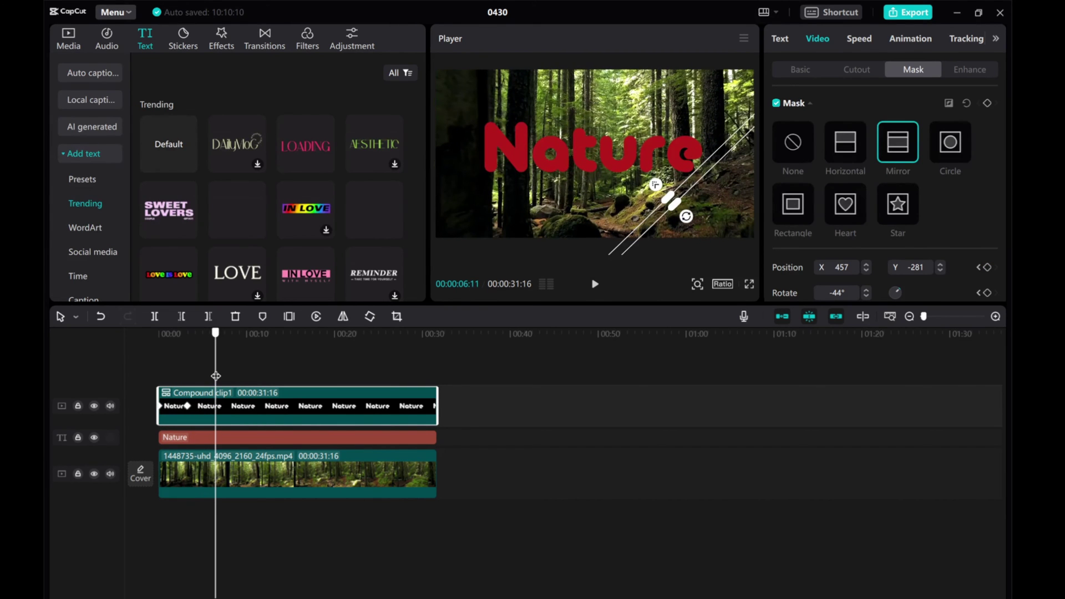
{"action": "left_click_drag", "start_coordinate": [693, 191], "coordinate": [466, 134]}
{"action": "left_click_drag", "start_coordinate": [218, 365], "coordinate": [118, 357]}
Deselect the title clip and play about seven seconds to preview the white sweep
{"action": "left_click", "coordinate": [165, 365]}
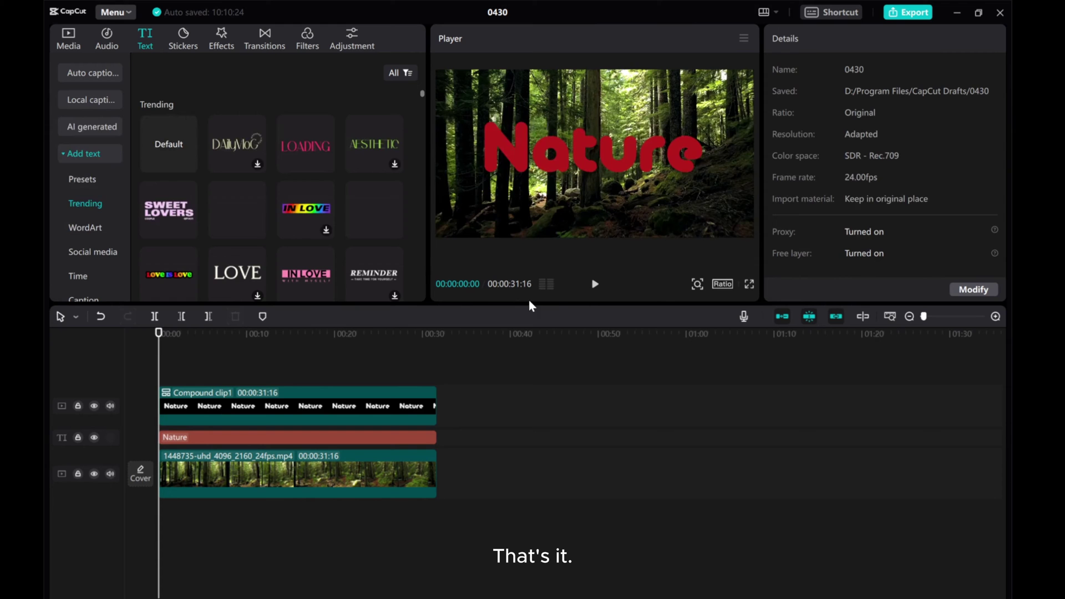
{"action": "left_click", "coordinate": [595, 285]}
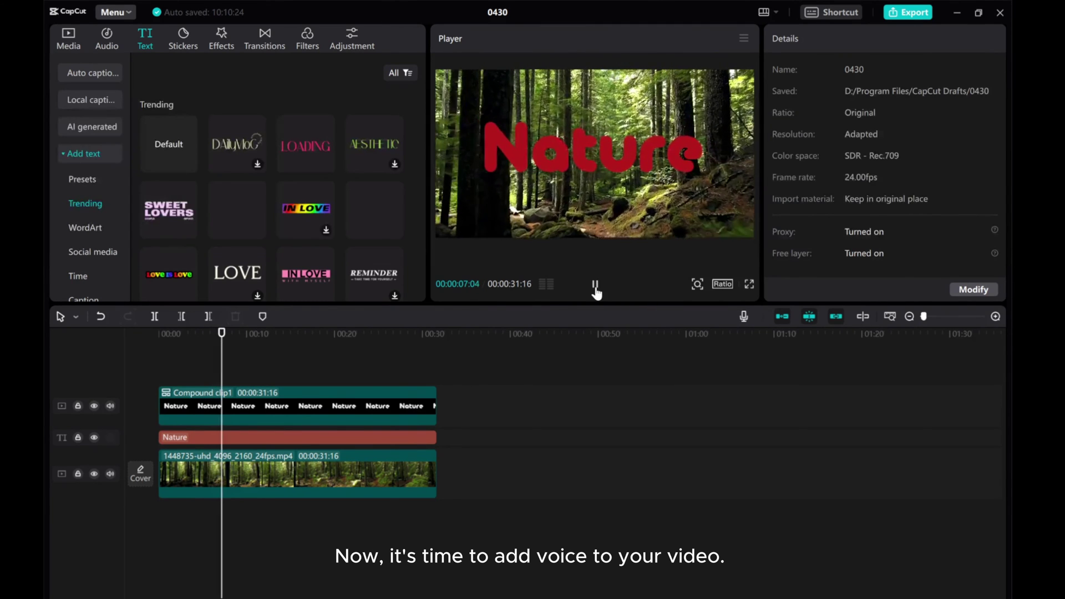
{"action": "left_click", "coordinate": [595, 286]}
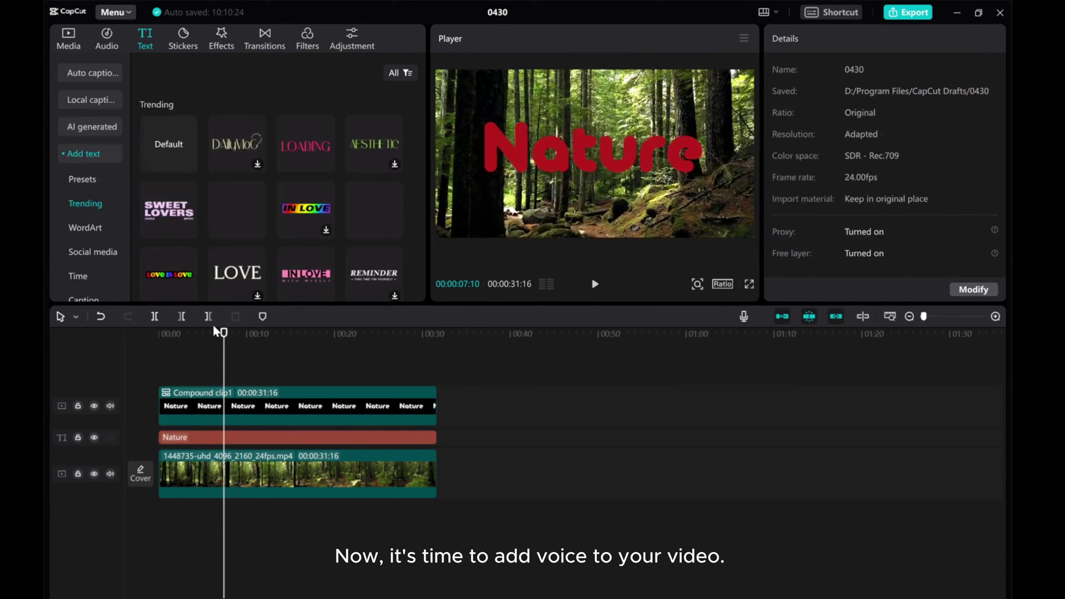
Search the audio library for sweep sounds with the playhead at the start
{"action": "left_click", "coordinate": [100, 46]}
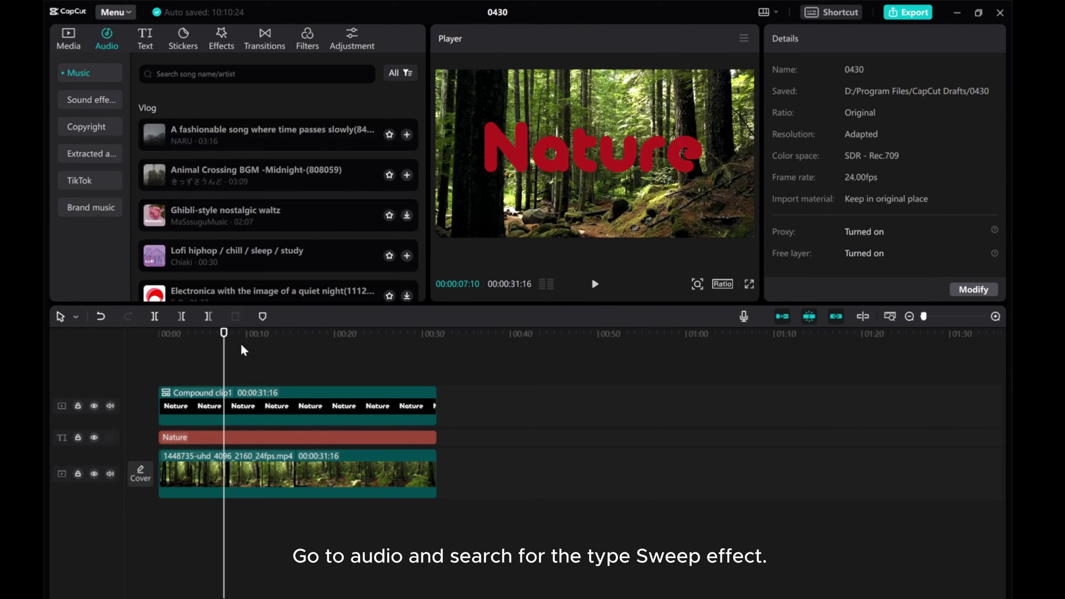
{"action": "left_click", "coordinate": [155, 334]}
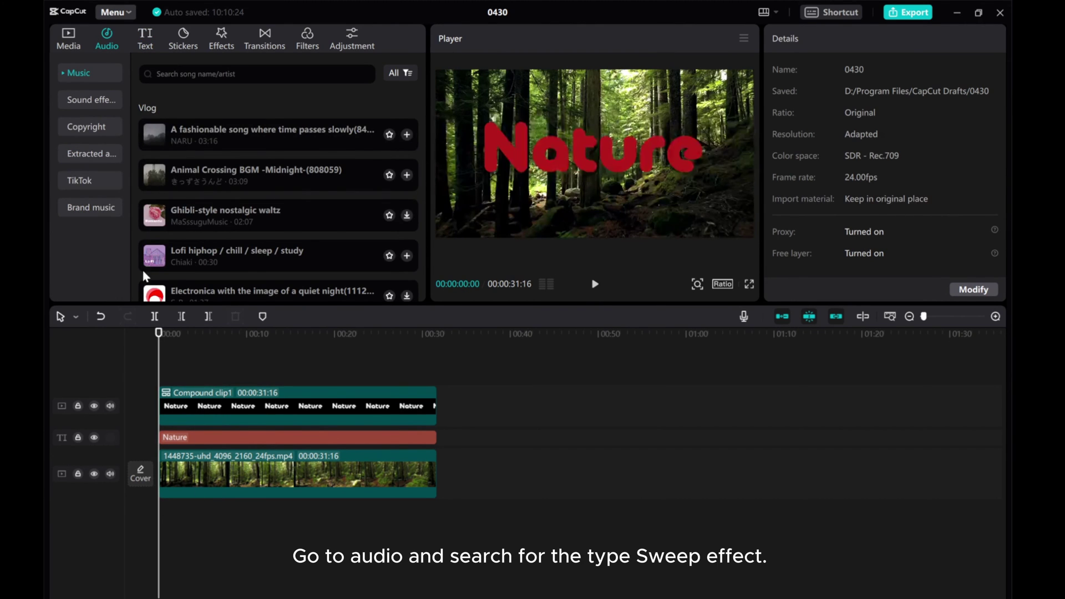
{"action": "left_click", "coordinate": [180, 75]}
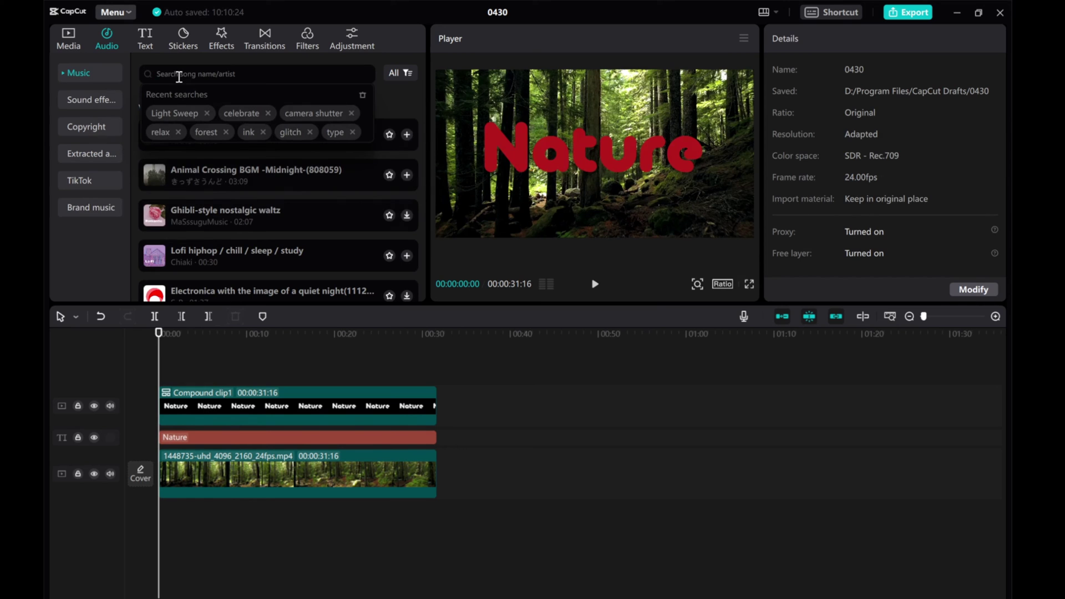
{"action": "type", "text": "sweep"}
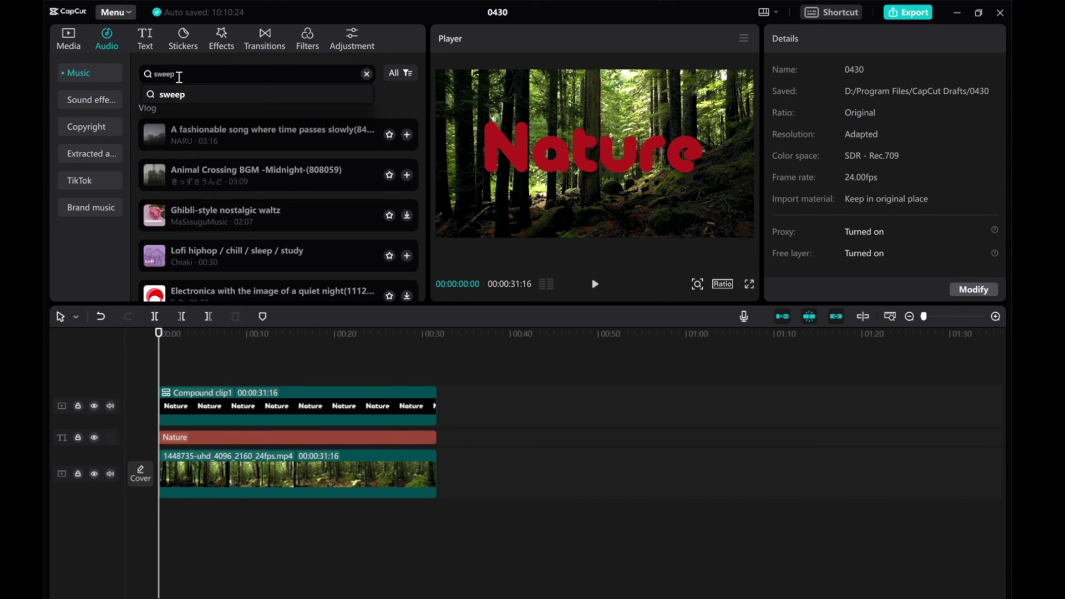
{"action": "key", "text": "Return"}
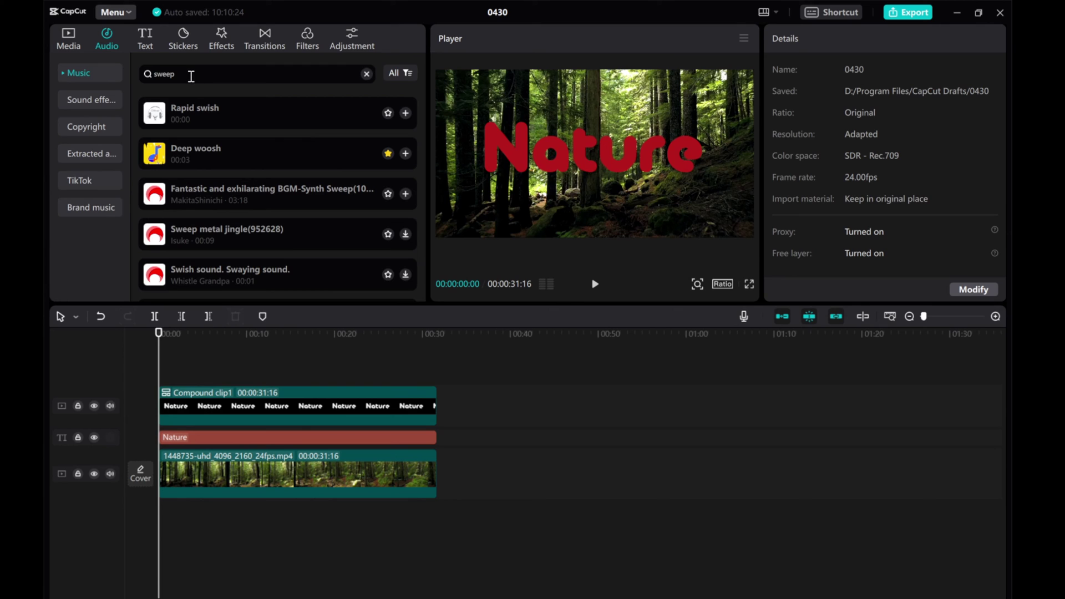
Audition Sweep metal jingle, Deep woosh, Sweep the broom and Sweep(1110191)
{"action": "left_click", "coordinate": [266, 233]}
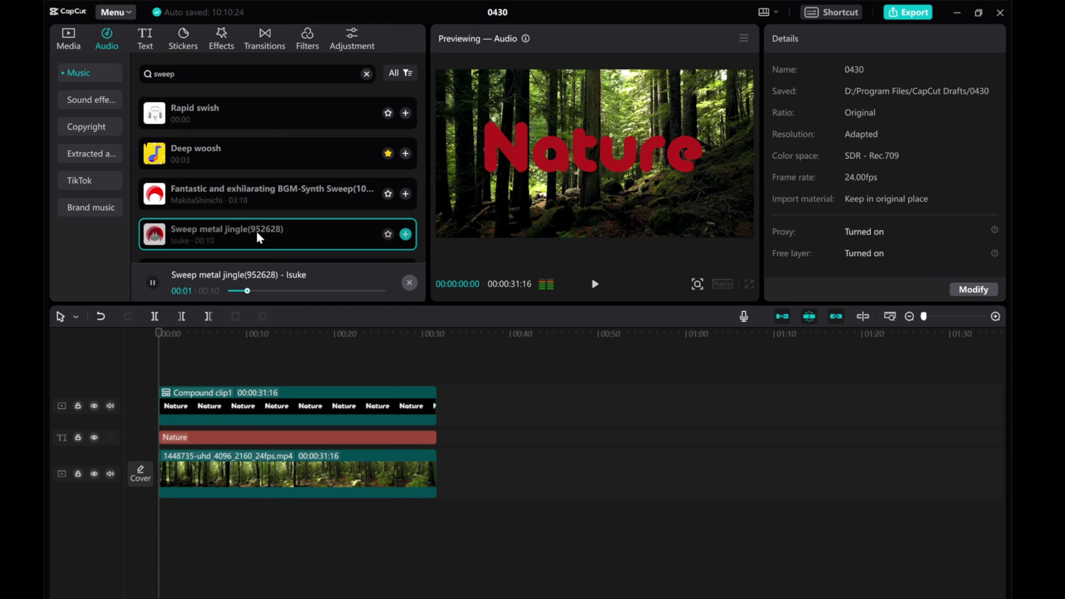
{"action": "left_click", "coordinate": [228, 150]}
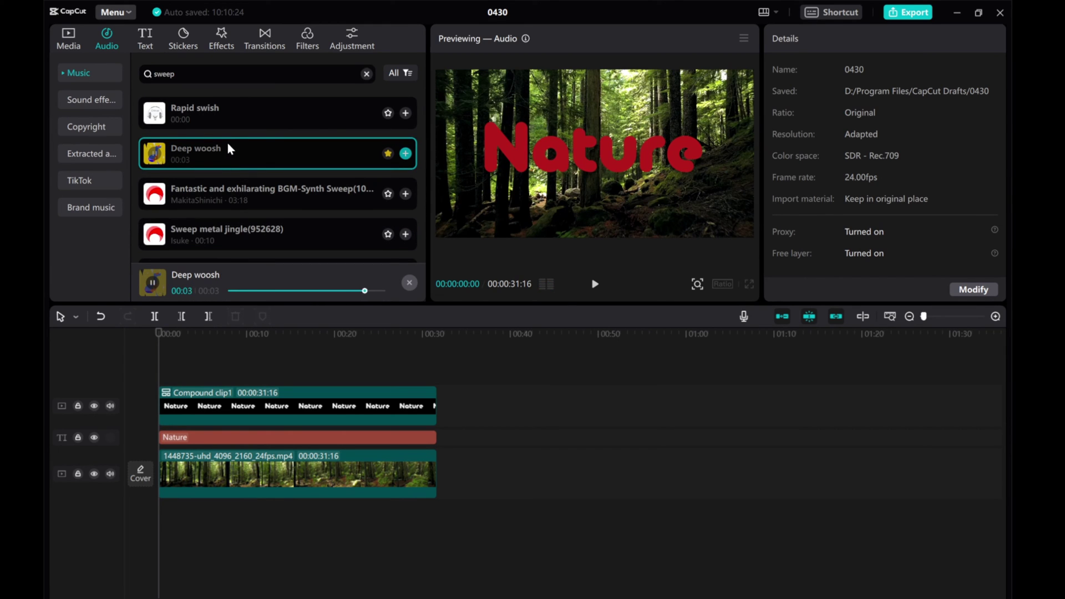
{"action": "scroll", "coordinate": [237, 200], "scroll_direction": "down", "scroll_amount": 2}
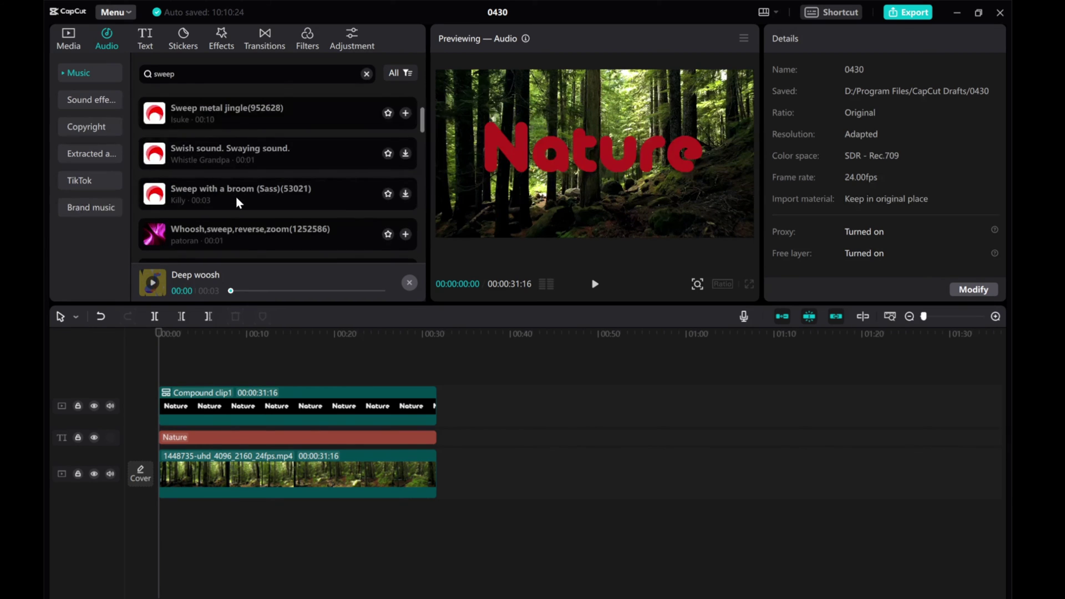
{"action": "scroll", "coordinate": [235, 196], "scroll_direction": "down", "scroll_amount": 3}
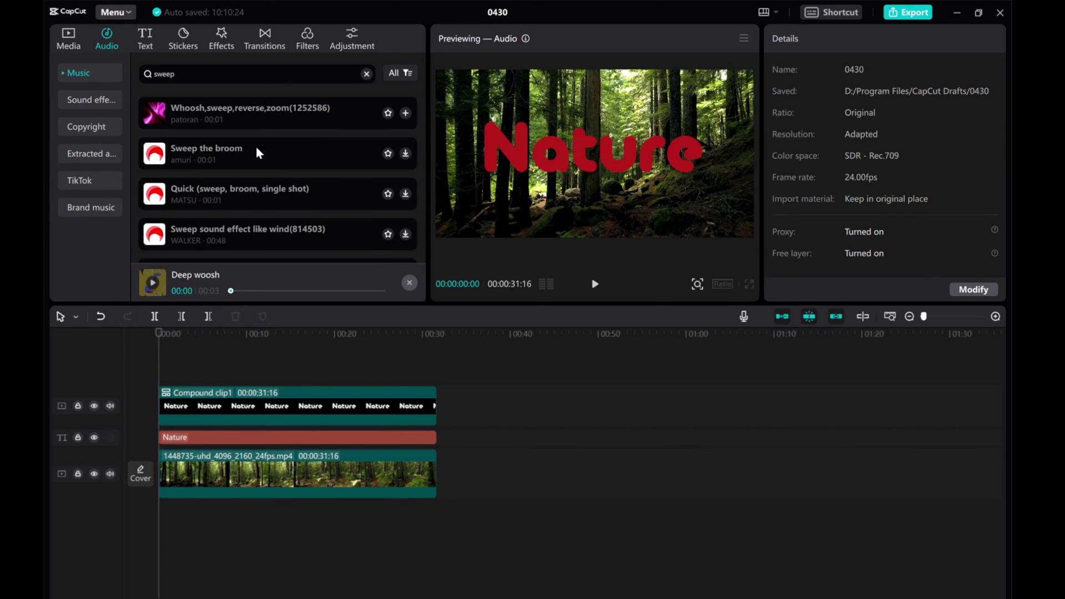
{"action": "left_click", "coordinate": [257, 150]}
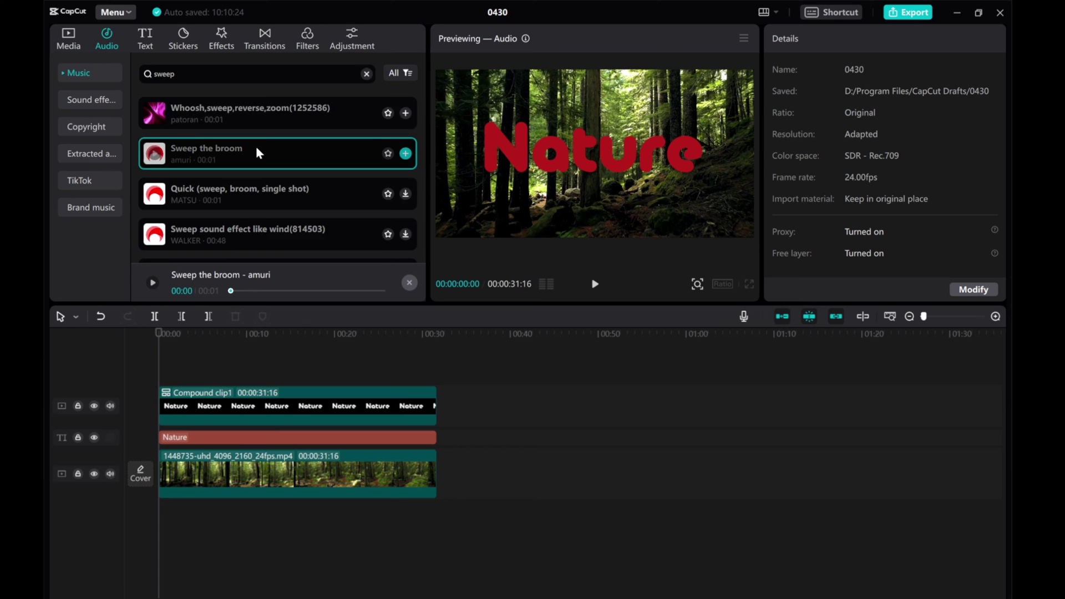
{"action": "scroll", "coordinate": [255, 145], "scroll_direction": "down", "scroll_amount": 1}
{"action": "left_click", "coordinate": [249, 210]}
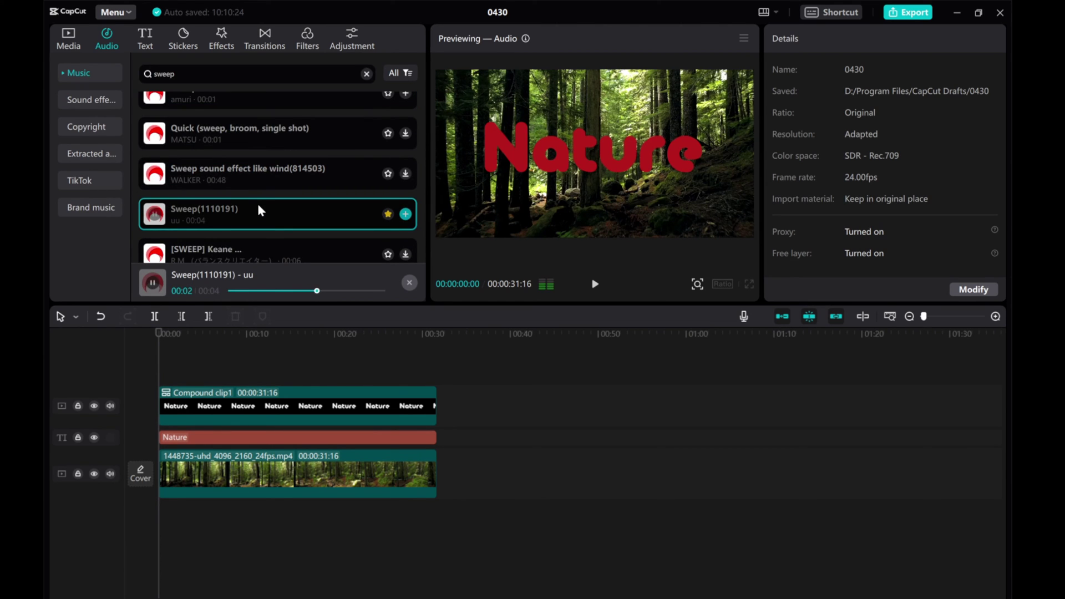
Add Sweep(1110191) to the timeline and cut it off at about three seconds
{"action": "left_click", "coordinate": [405, 214]}
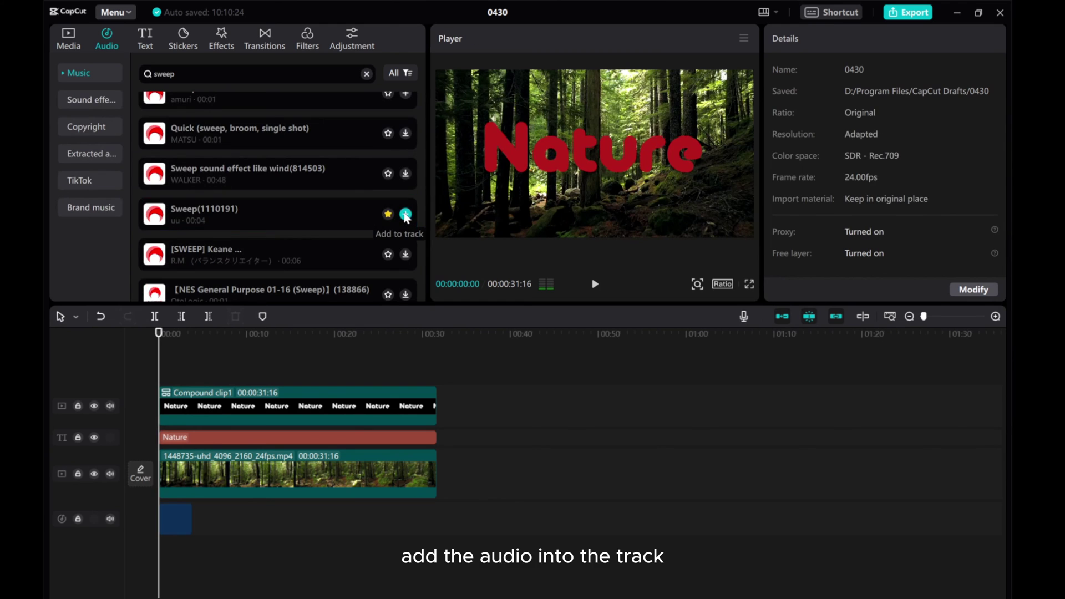
{"action": "left_click", "coordinate": [209, 411]}
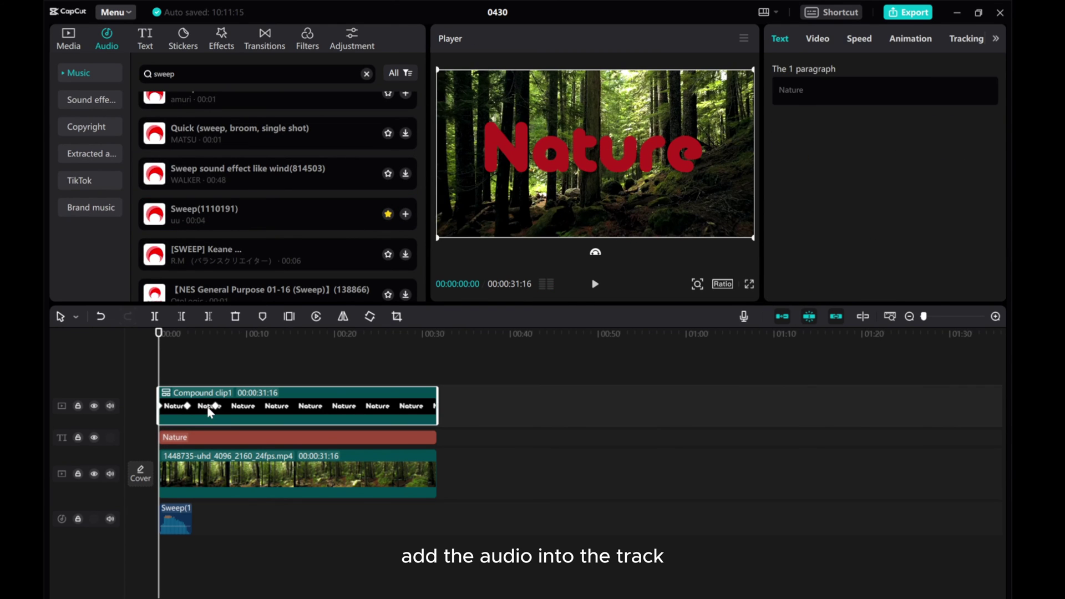
{"action": "left_click_drag", "start_coordinate": [160, 371], "coordinate": [189, 372]}
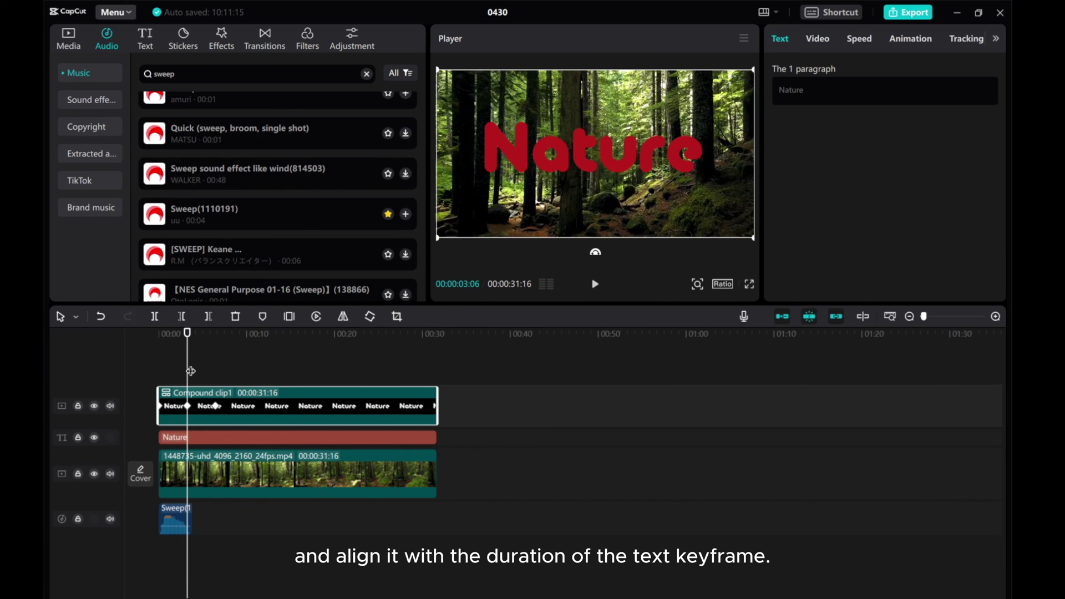
{"action": "left_click", "coordinate": [188, 511]}
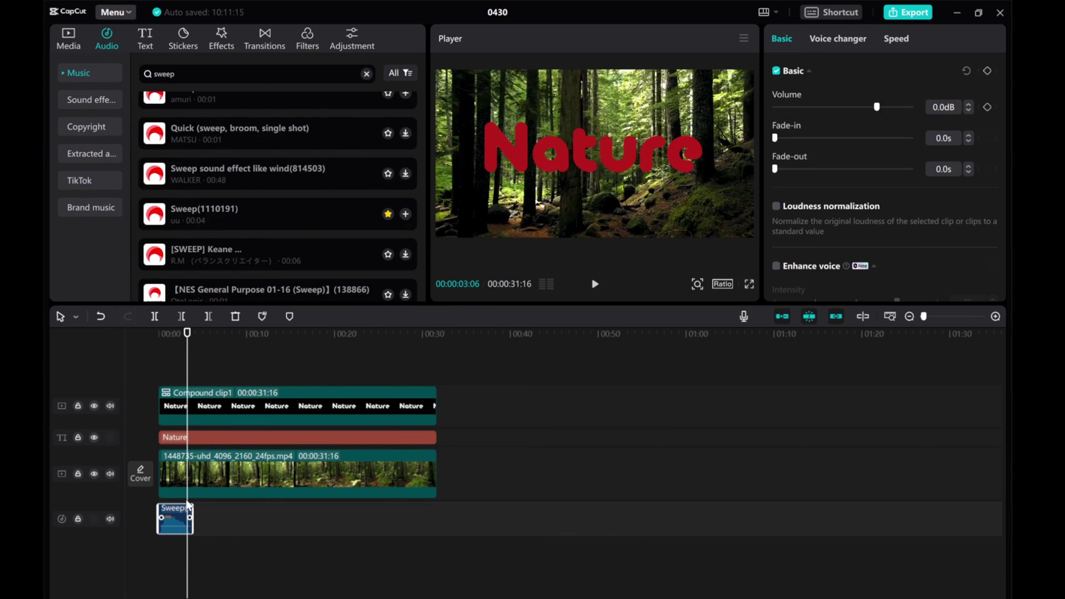
{"action": "left_click", "coordinate": [208, 316]}
Copy the trimmed Sweep clip and paste a second copy right after it
{"action": "key", "text": "ctrl+c"}
{"action": "key", "text": "ctrl+v"}
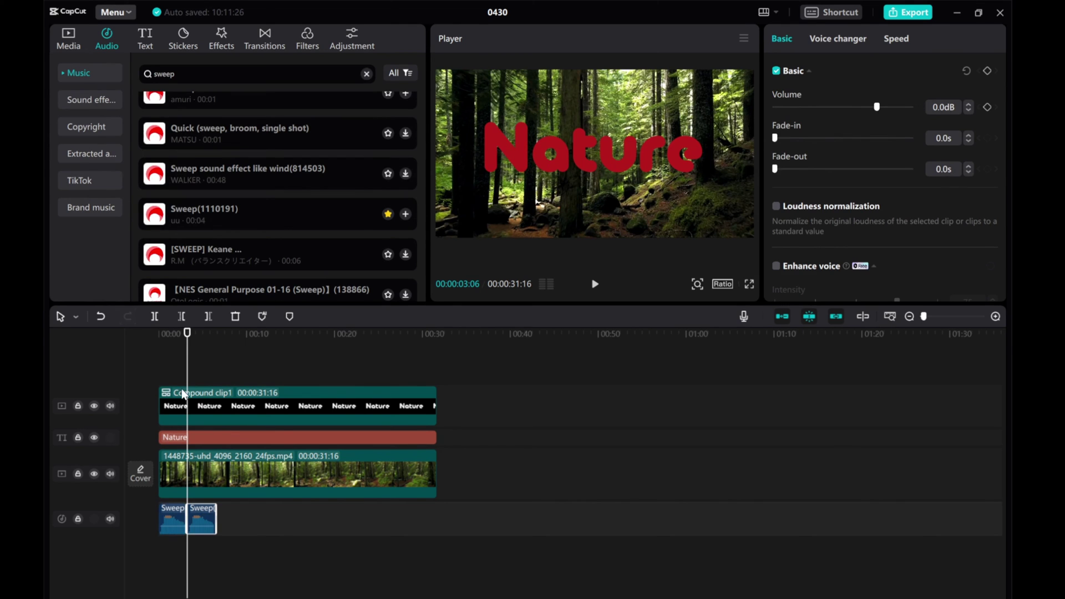
{"action": "left_click", "coordinate": [213, 396]}
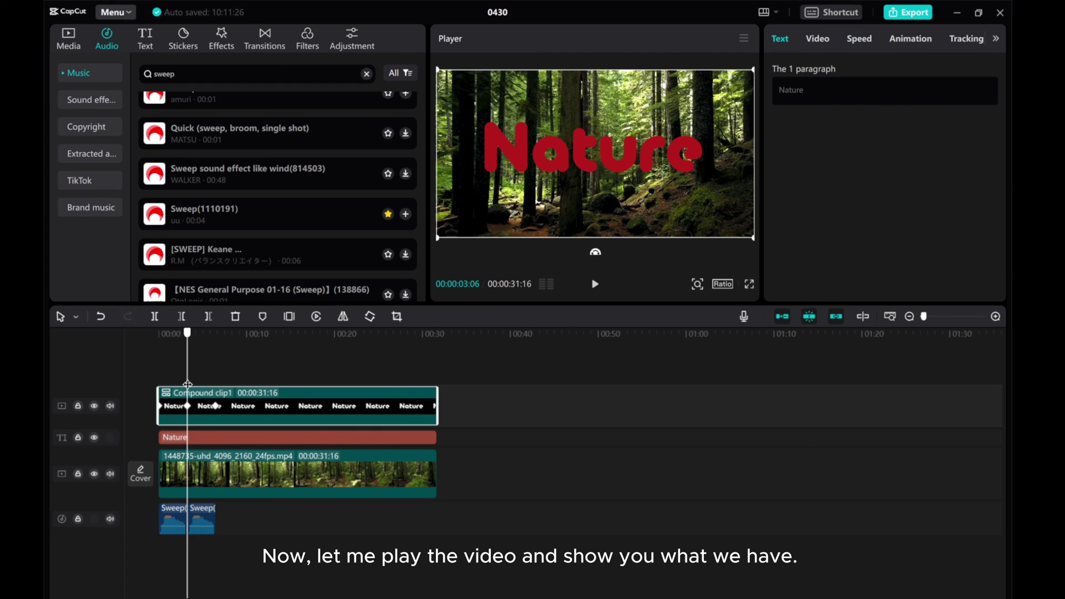
{"action": "left_click_drag", "start_coordinate": [188, 384], "coordinate": [132, 374]}
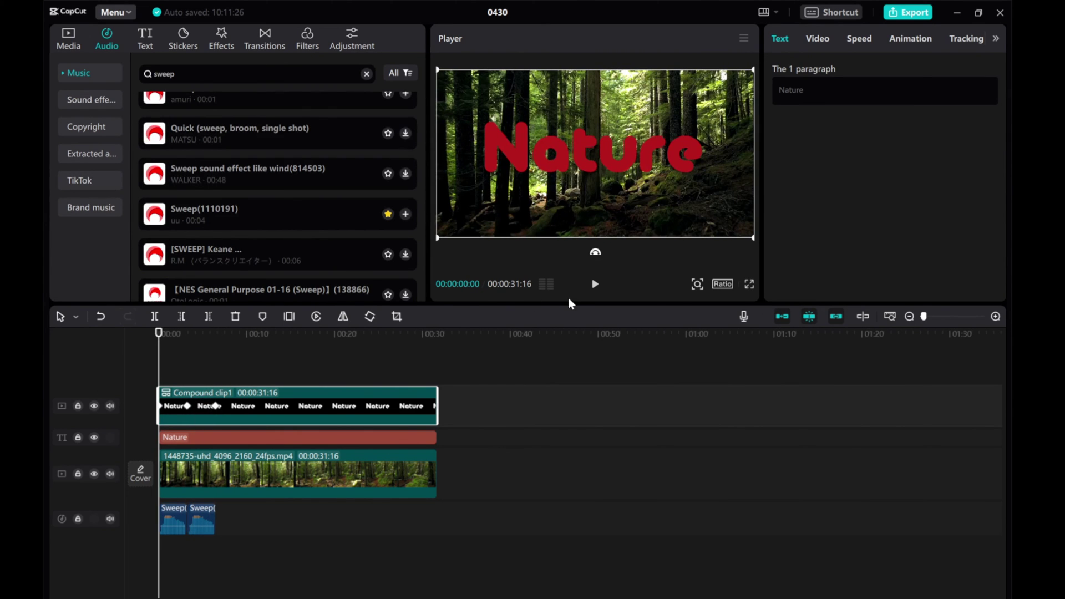
{"action": "left_click", "coordinate": [596, 285]}
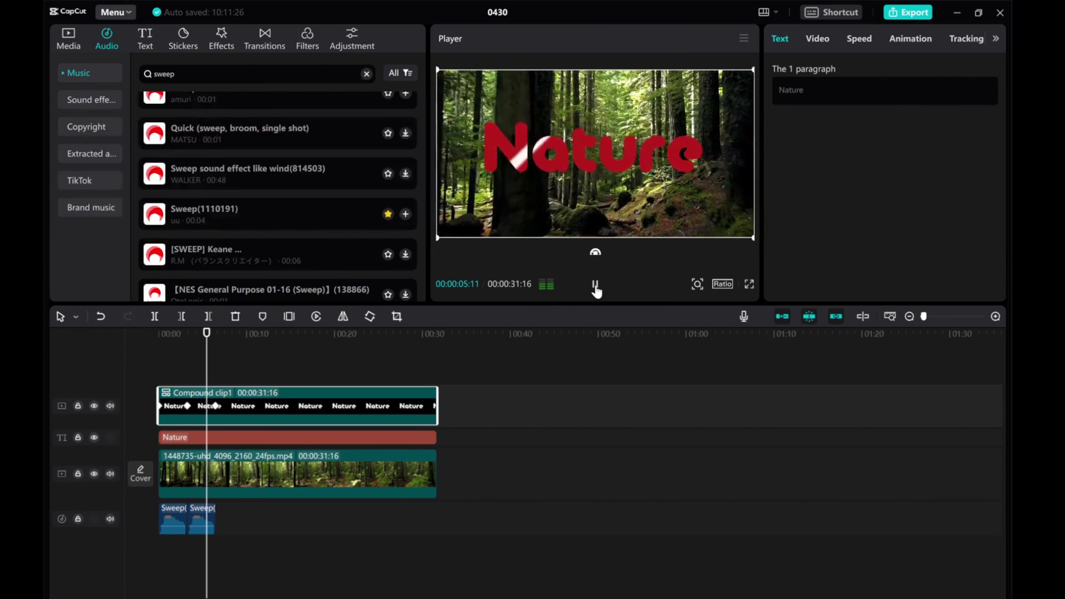
{"action": "left_click", "coordinate": [595, 285]}
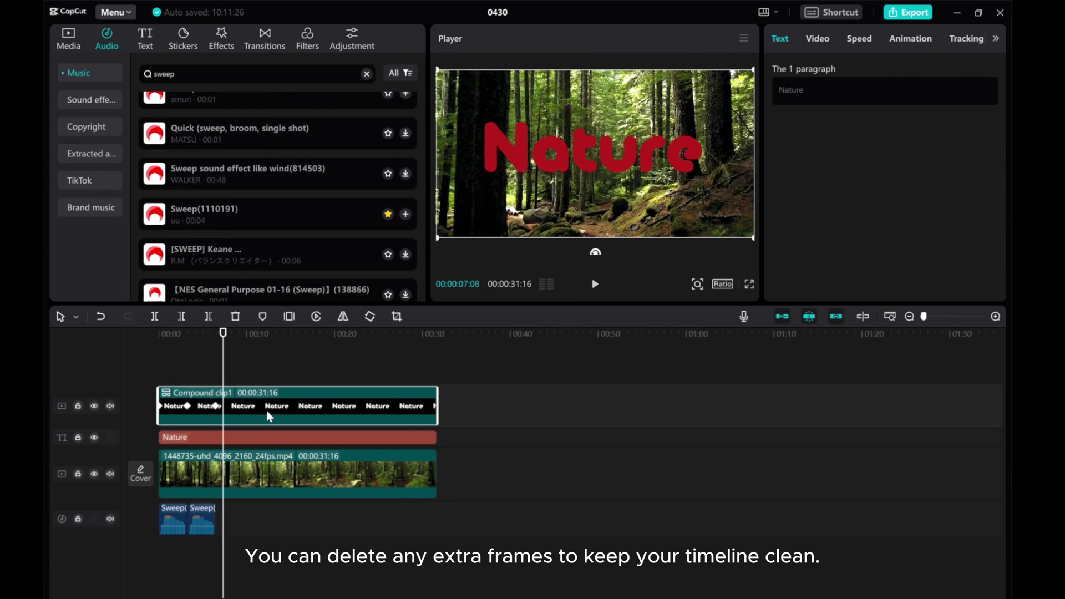
Trim the title and forest video clips at 00:00:07:08, then replay from the start
{"action": "left_click", "coordinate": [208, 317]}
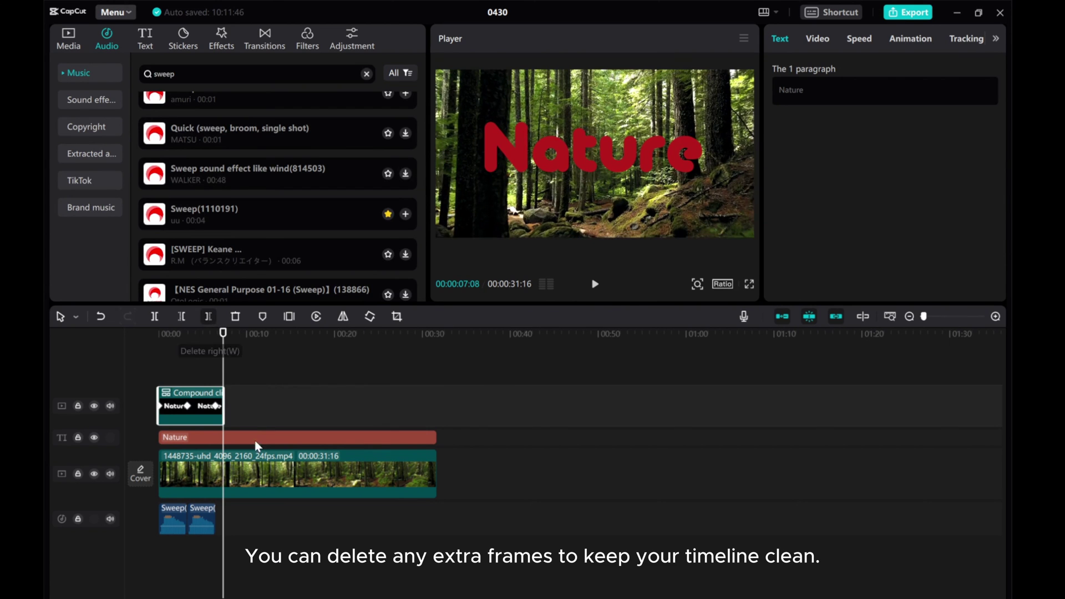
{"action": "left_click", "coordinate": [255, 471]}
{"action": "left_click", "coordinate": [208, 316]}
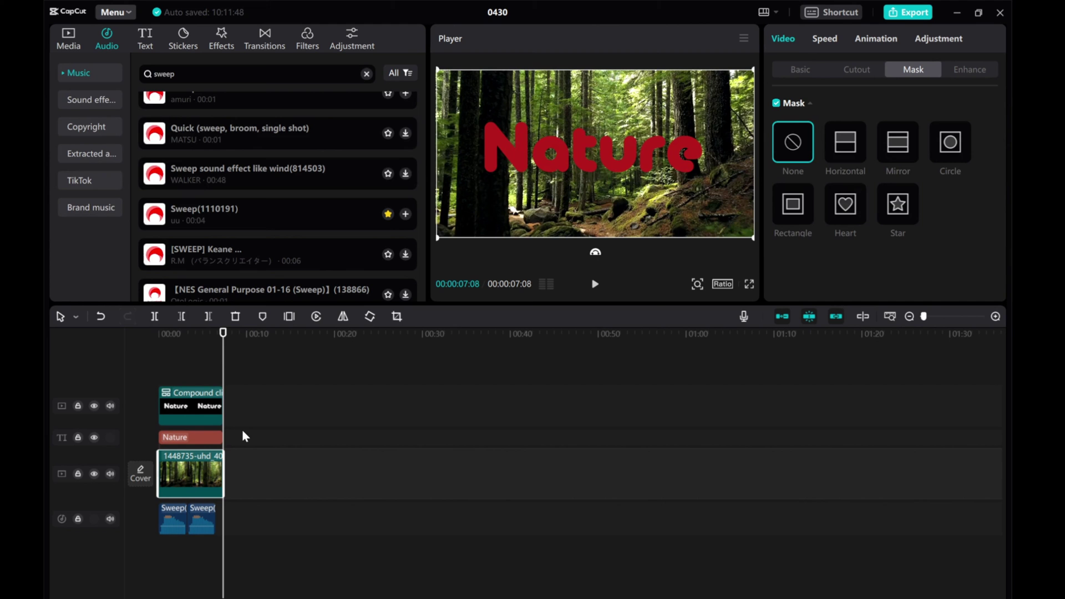
{"action": "key", "text": "Home"}
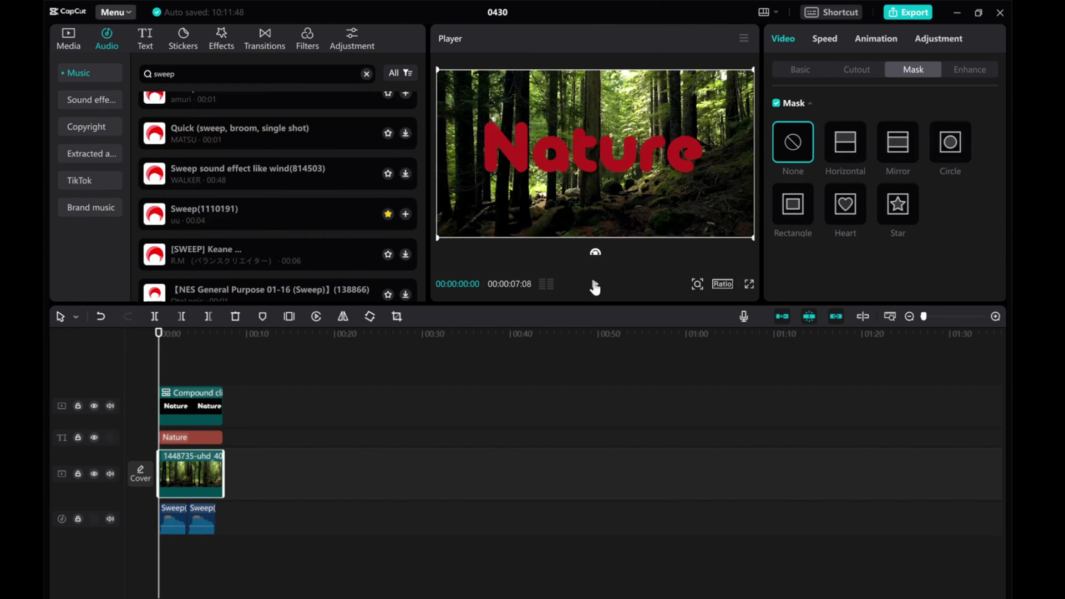
{"action": "left_click", "coordinate": [595, 284]}
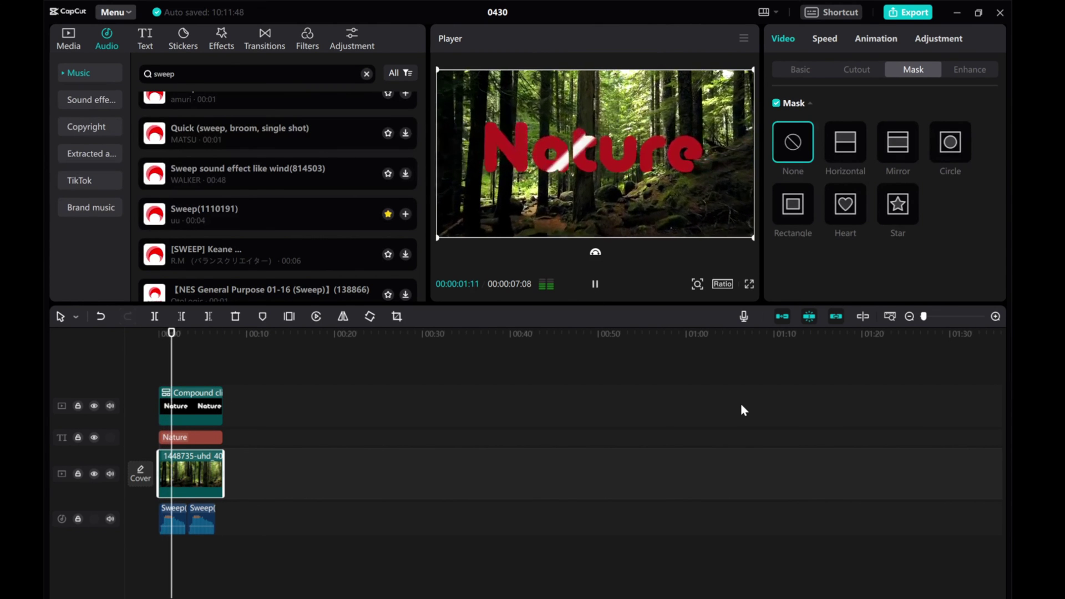